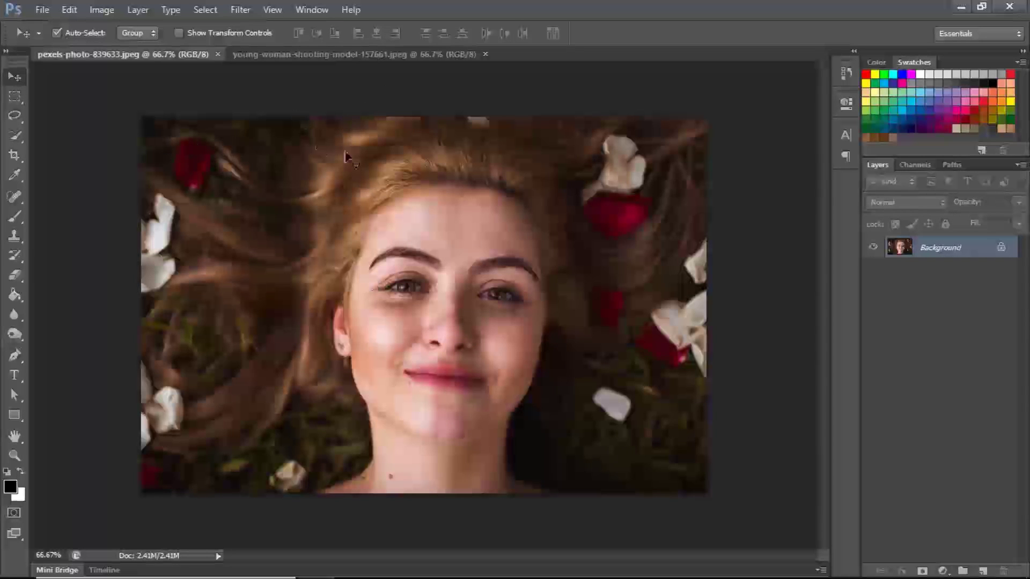
Step: Examine and compare the colour photo of the smiling woman with the black-and-white portrait in the other document
click(344, 56)
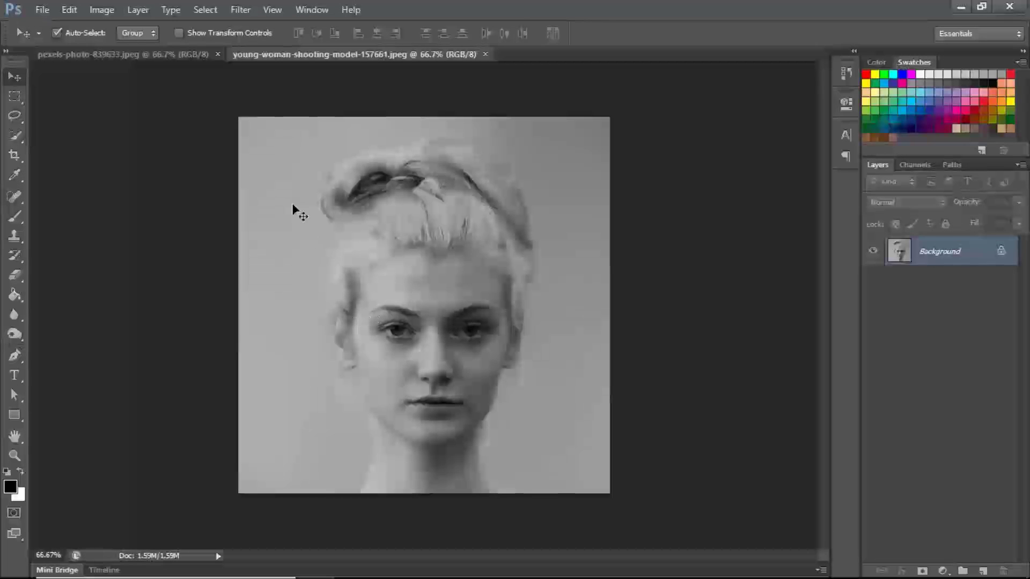
click(185, 56)
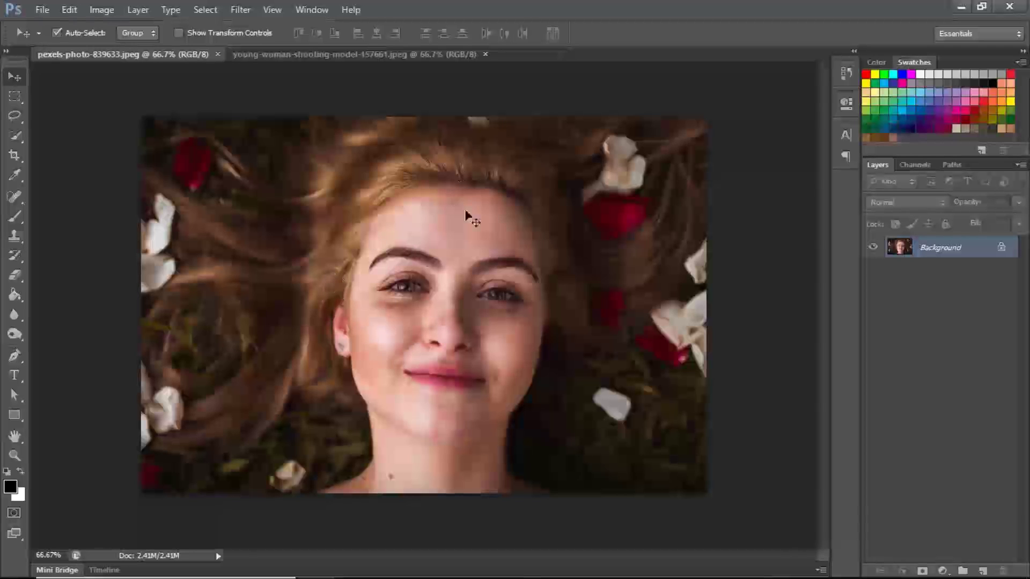
click(375, 54)
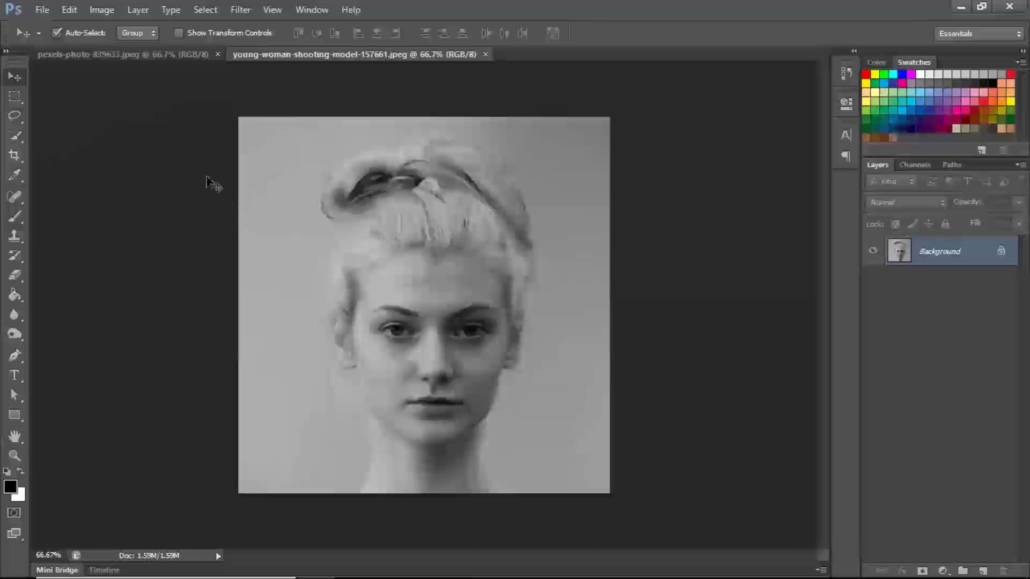
click(137, 56)
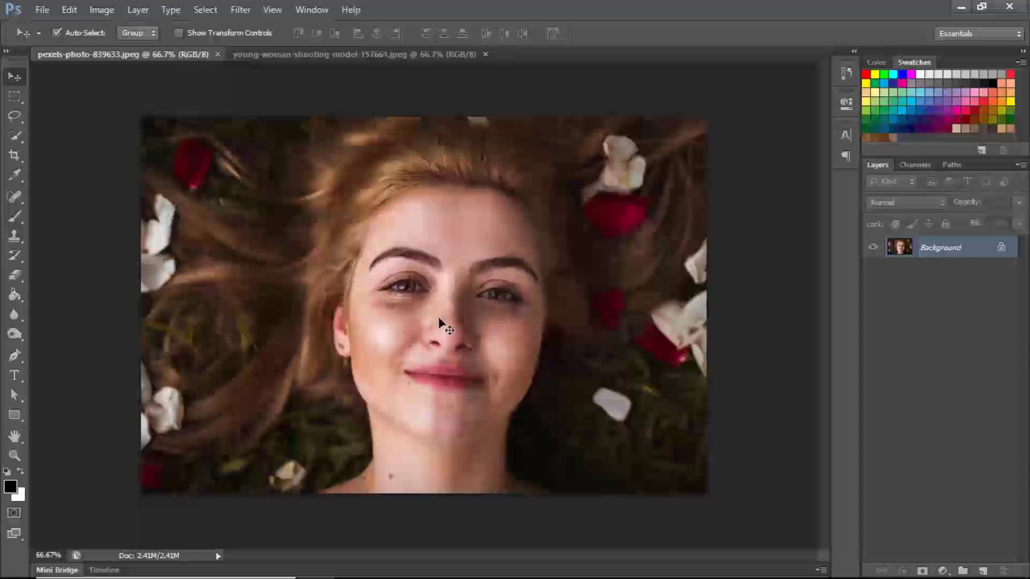
click(386, 54)
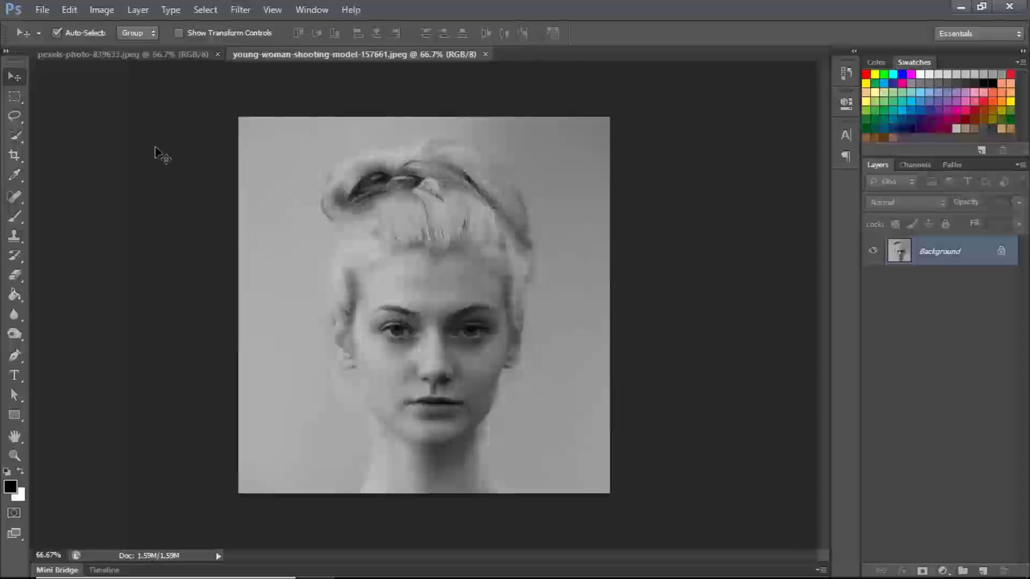
click(146, 56)
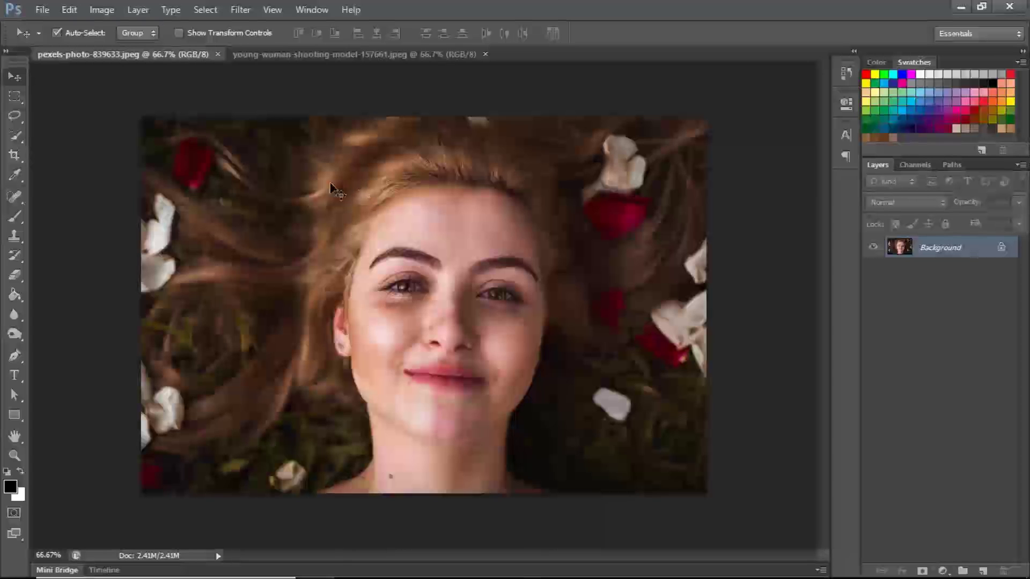
click(310, 54)
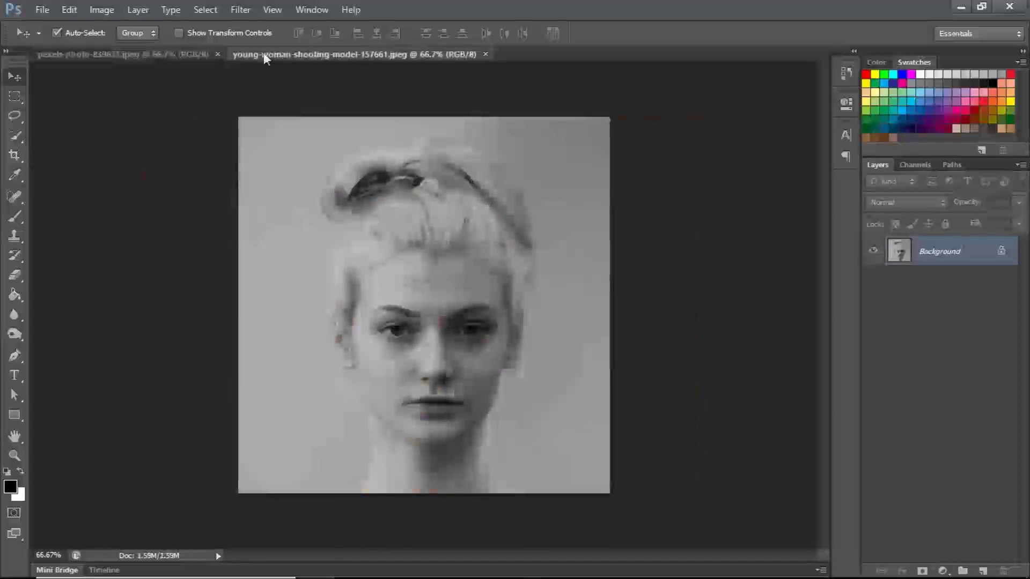
click(177, 56)
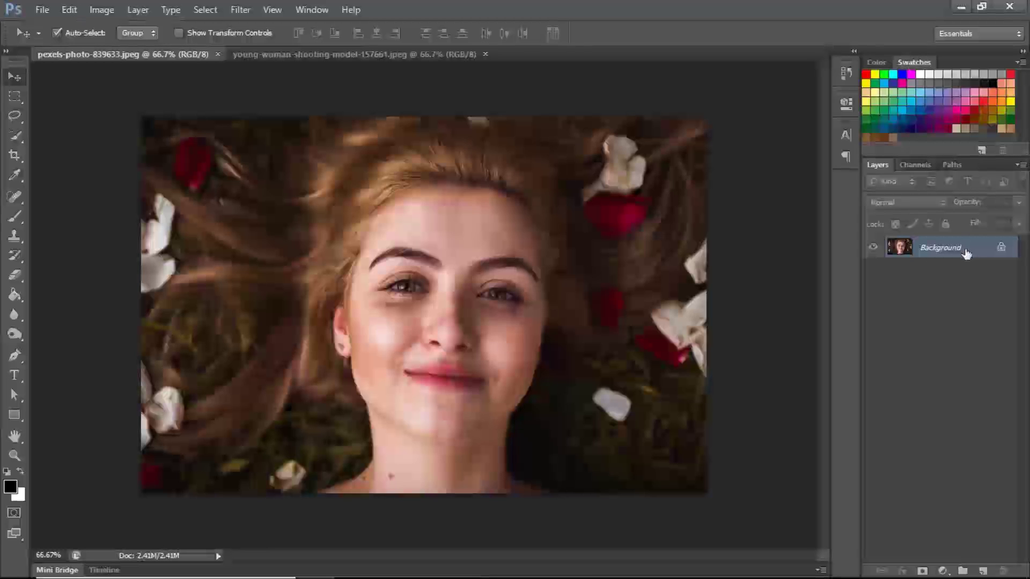
click(945, 570)
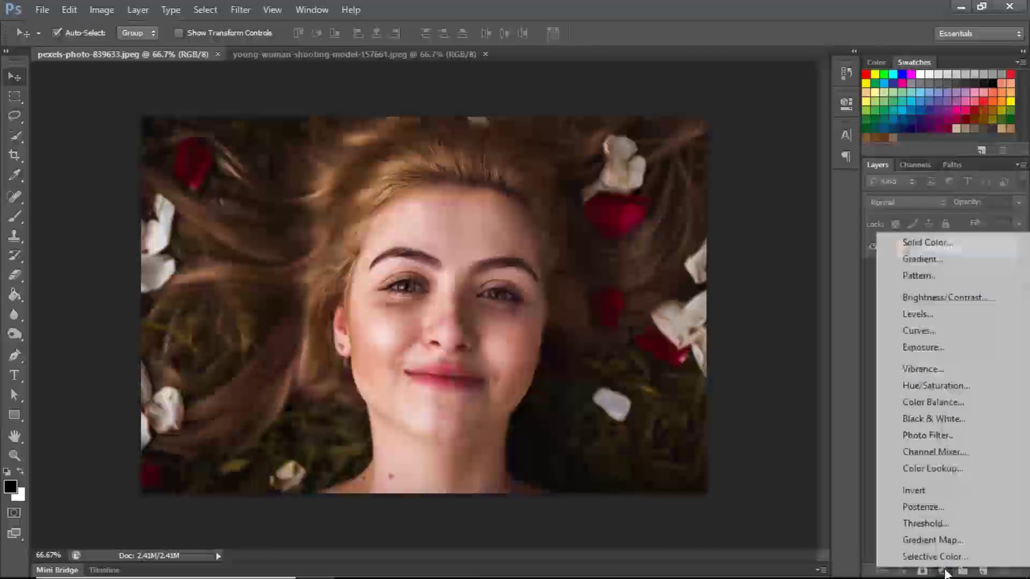
click(946, 578)
click(912, 414)
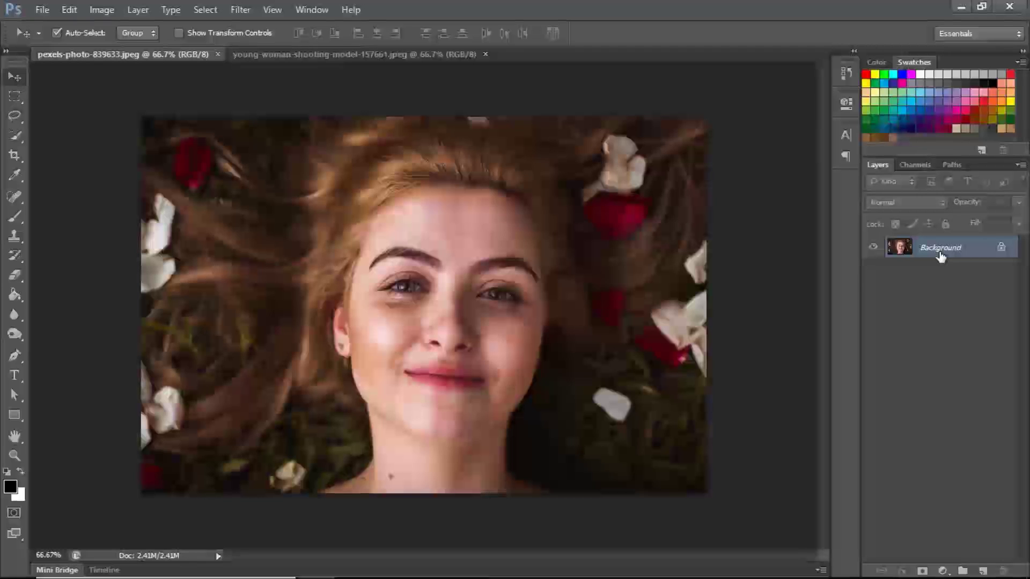
Step: Duplicate the Background layer of the colour photo and hide the original
key(ctrl+j)
click(873, 269)
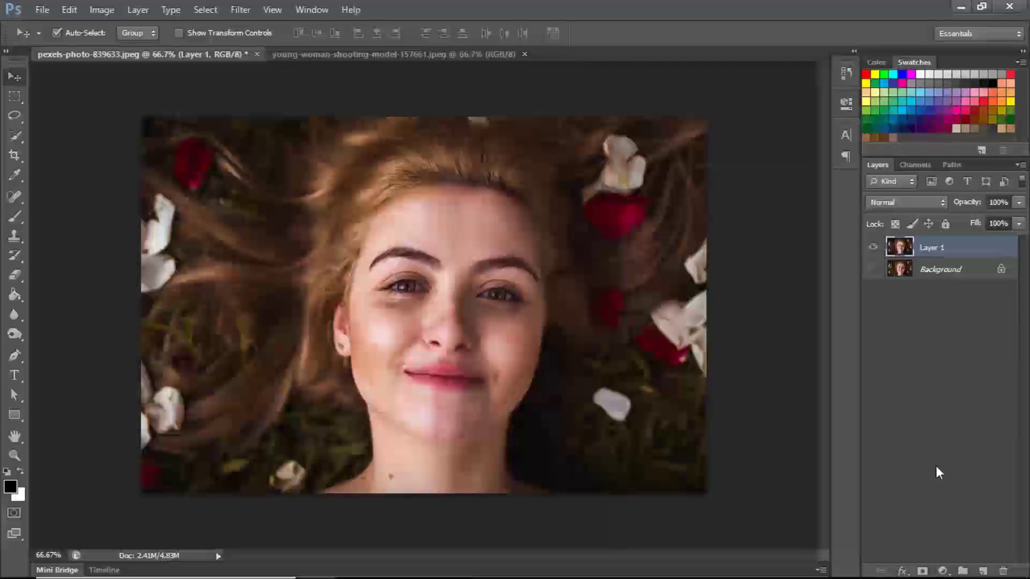
Step: Add a Black & White adjustment layer with the Default preset above the copy and compare the tones with the other portrait
click(941, 571)
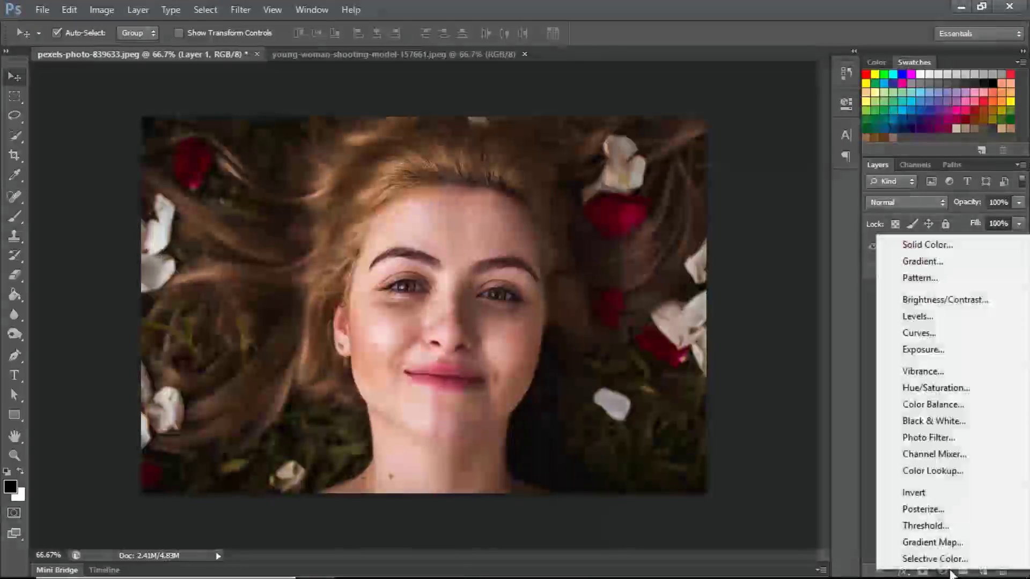
click(936, 422)
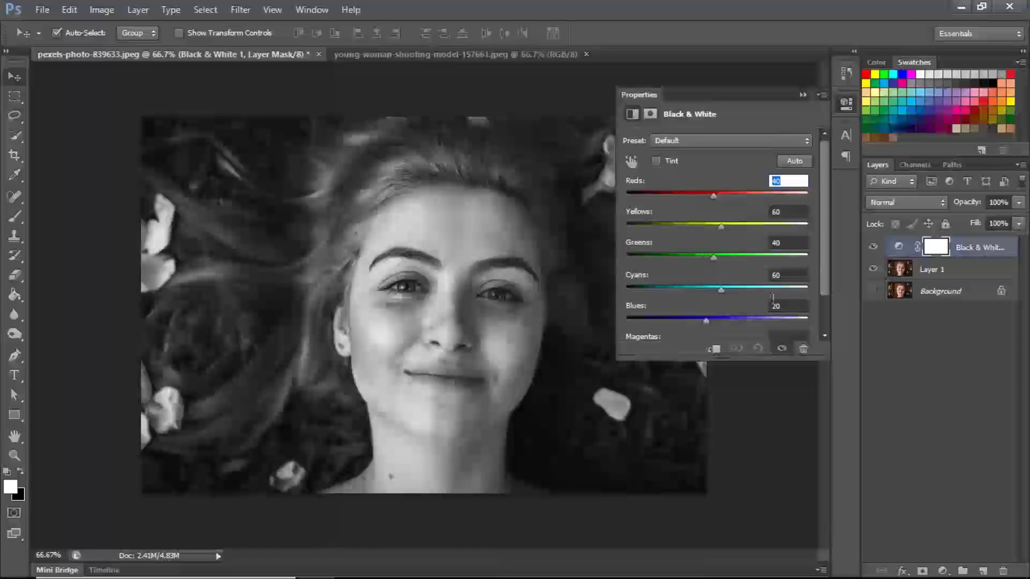
click(802, 95)
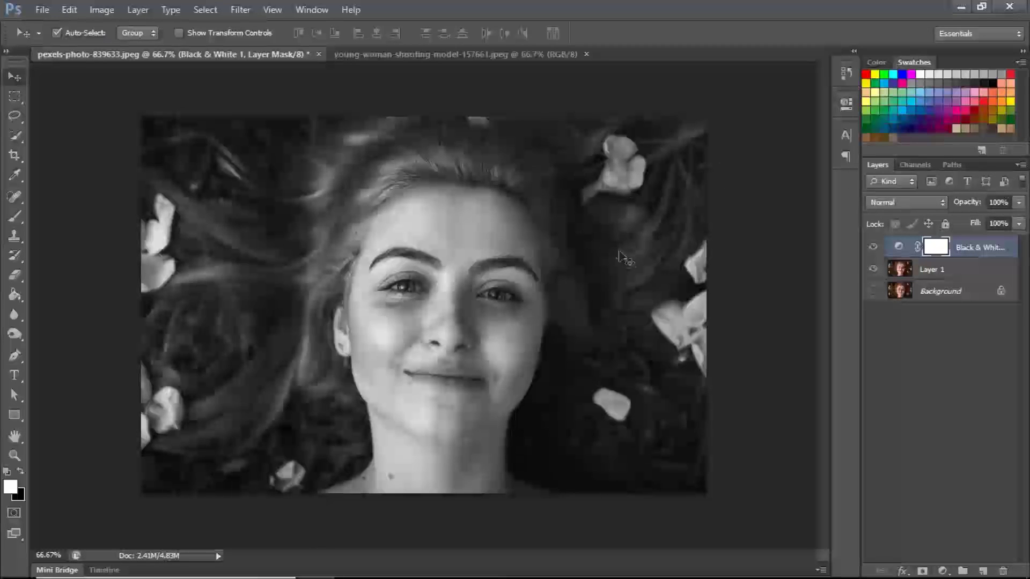
click(461, 55)
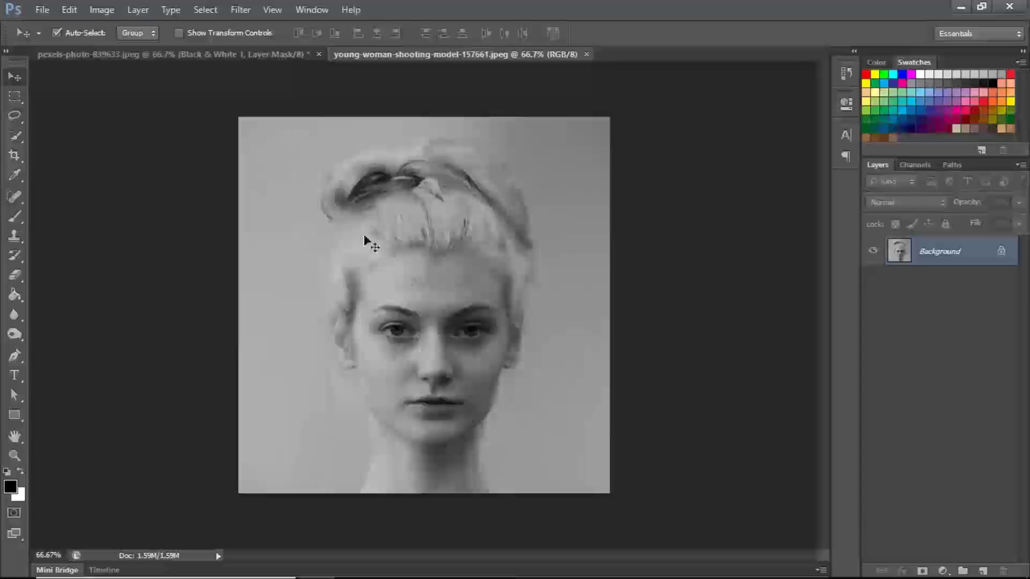
click(225, 54)
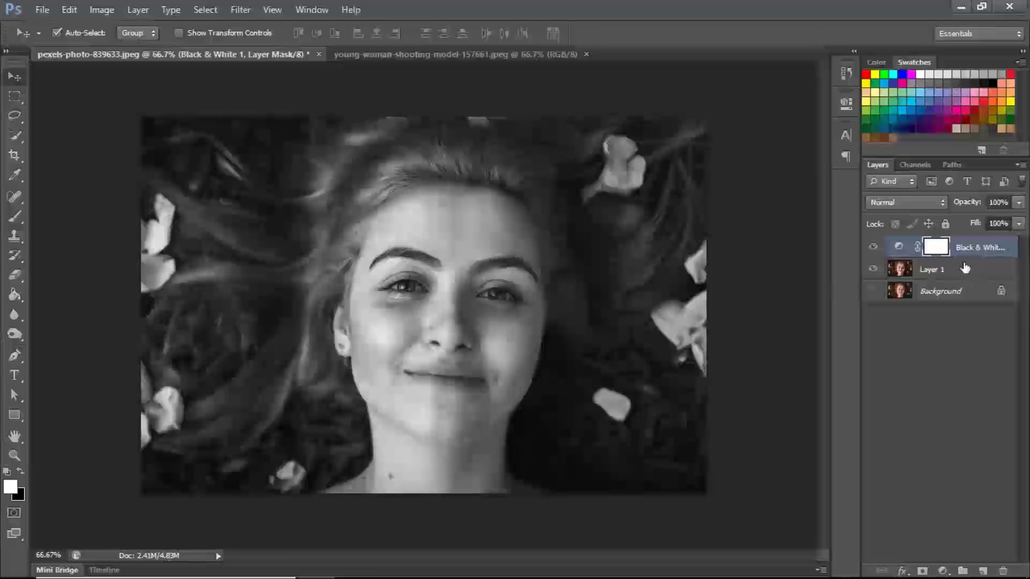
Step: Merge the Black & White adjustment with Layer 1 and check the merged layer by toggling its visibility
ctrl+click(963, 274)
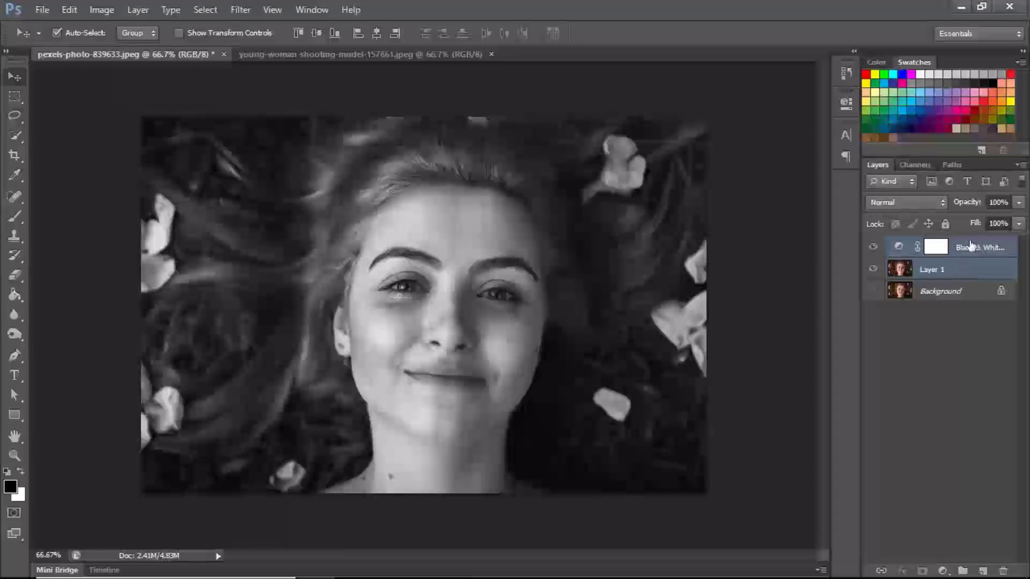
key(ctrl+e)
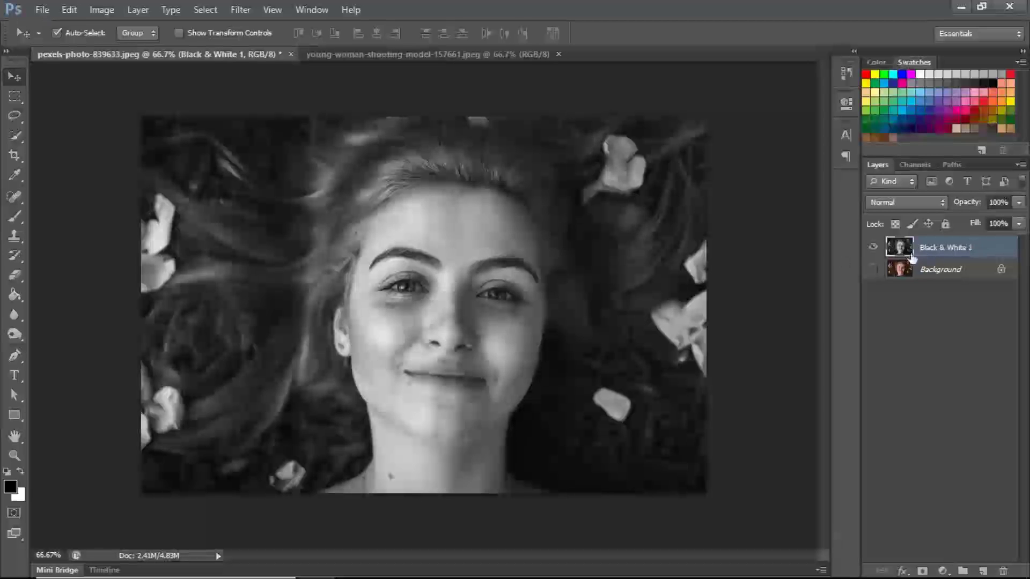
click(873, 249)
click(873, 248)
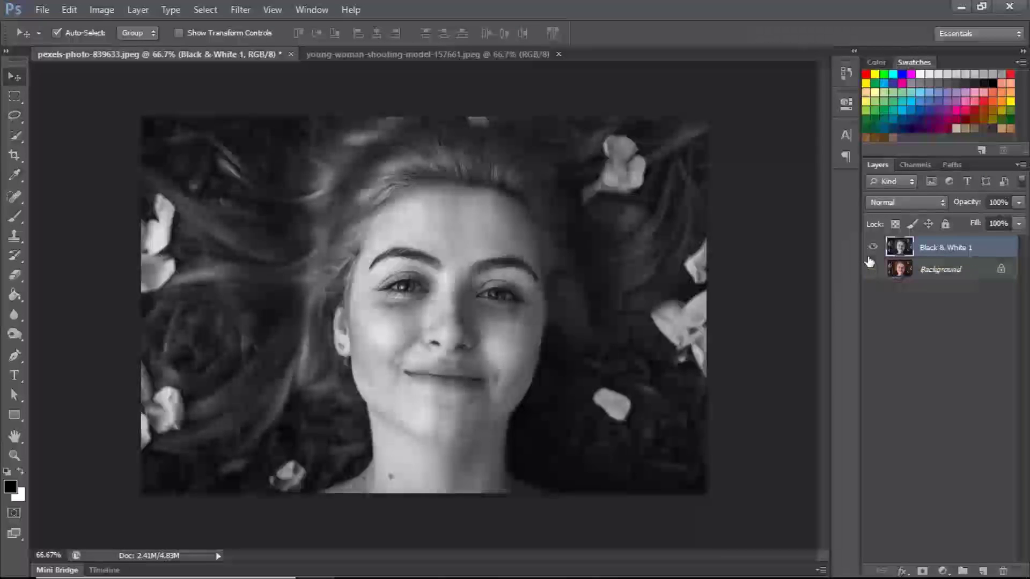
Step: Outline the smiling woman's face from just above the eyebrows to the chin with the Lasso tool
key(l)
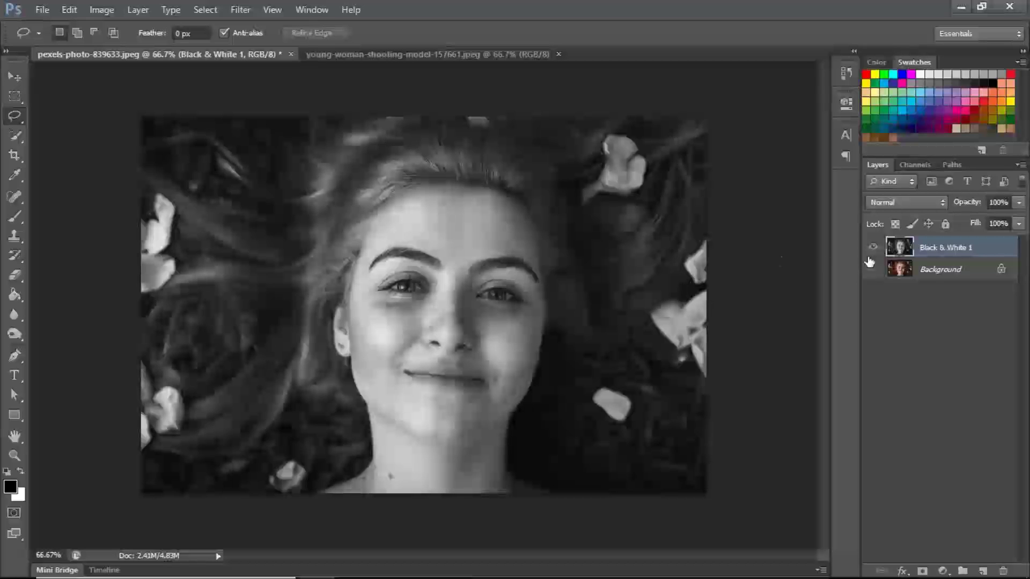
right_click(15, 119)
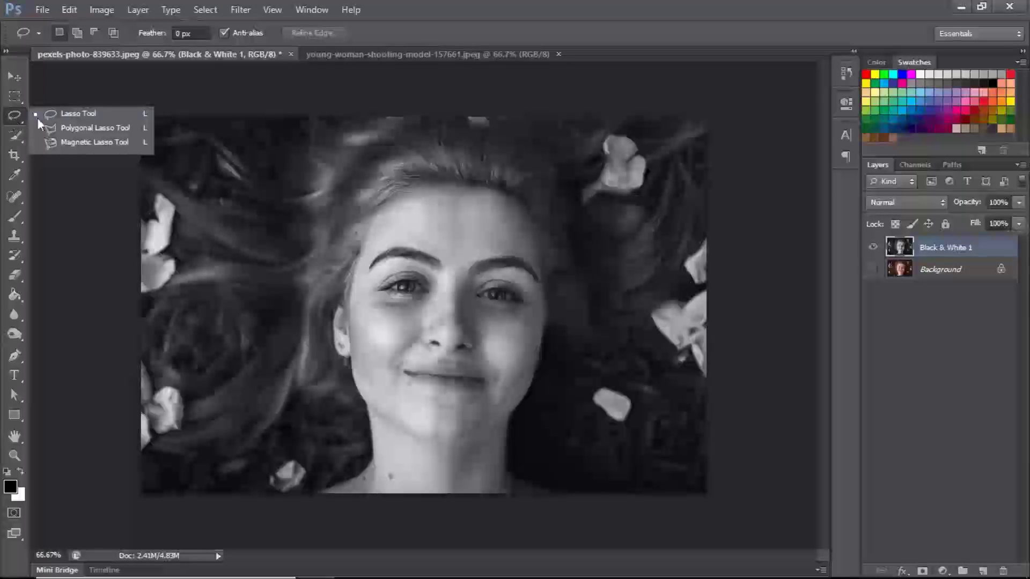
click(92, 113)
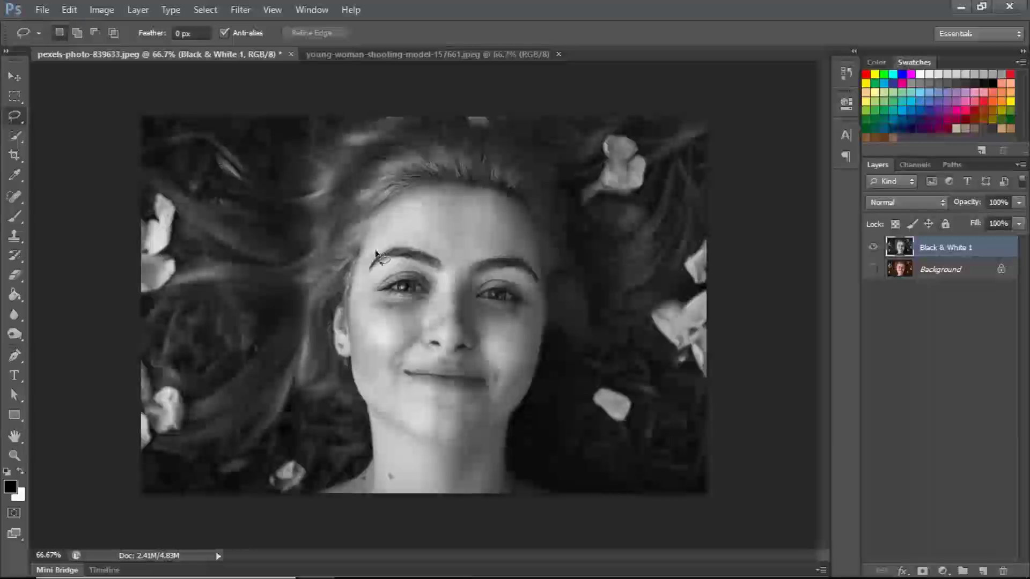
mouse_move(370, 249)
mouse_down()
mouse_move(473, 240)
mouse_move(530, 257)
mouse_move(541, 289)
mouse_move(532, 351)
mouse_move(502, 403)
mouse_move(437, 423)
mouse_move(395, 400)
mouse_move(364, 325)
mouse_up()
drag(359, 275, 378, 249)
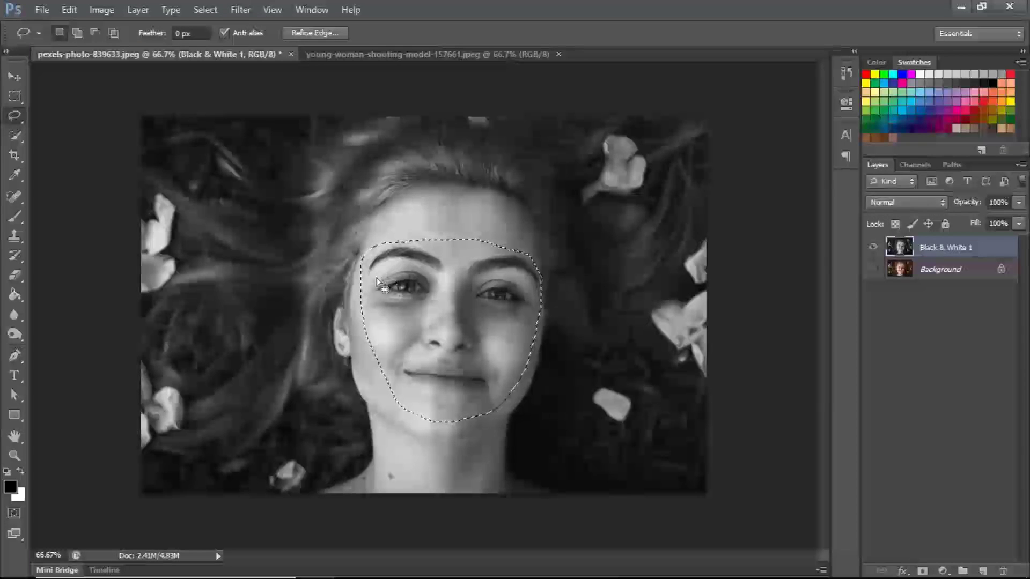
Step: Extend the face selection upward over the lower forehead by adding to it with the Lasso tool
key(shift)
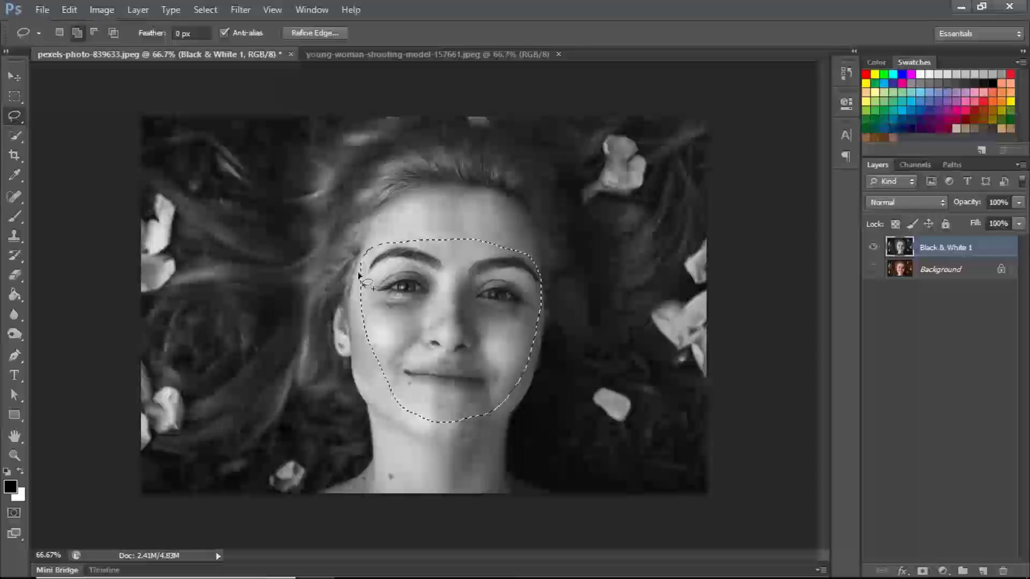
mouse_move(358, 284)
mouse_down()
mouse_move(401, 236)
mouse_move(458, 230)
mouse_move(527, 256)
mouse_move(546, 279)
mouse_up()
mouse_move(367, 257)
mouse_down()
mouse_move(398, 235)
mouse_move(448, 222)
mouse_move(515, 245)
mouse_move(544, 273)
mouse_move(542, 290)
mouse_up()
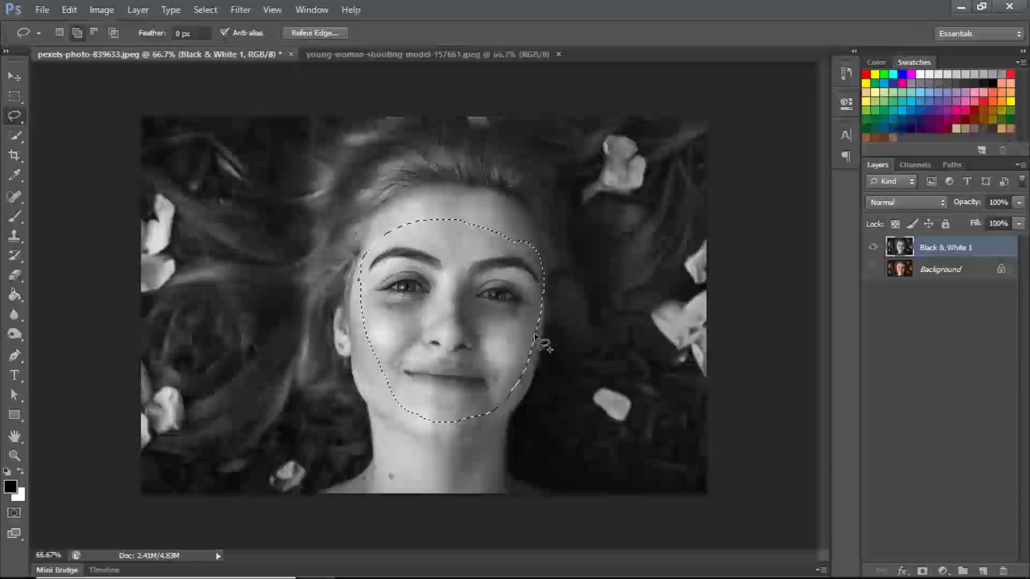
key(shift)
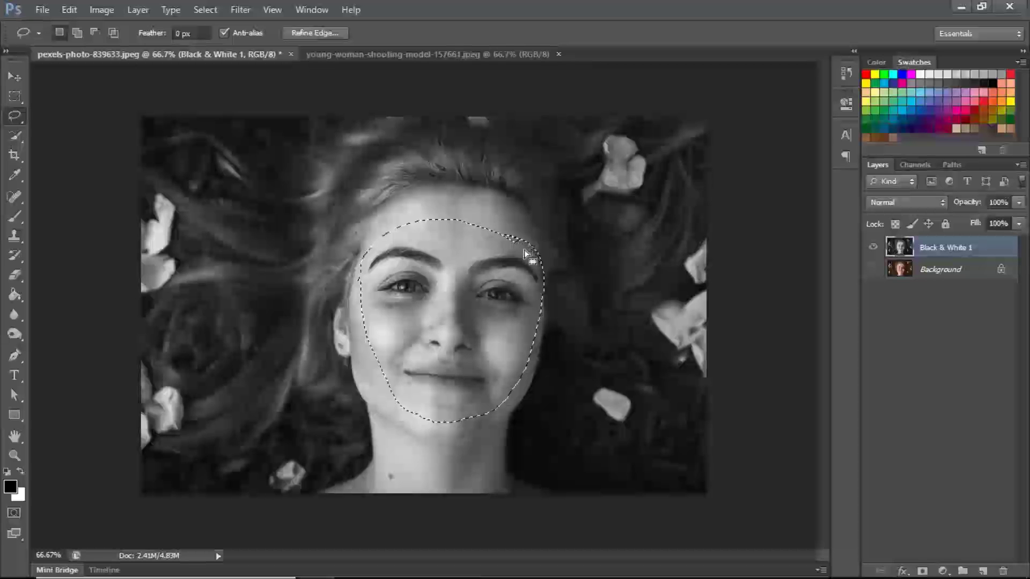
Step: Subtract a small notch from the selection's forehead edge and add the area back to the face selection
key(alt)
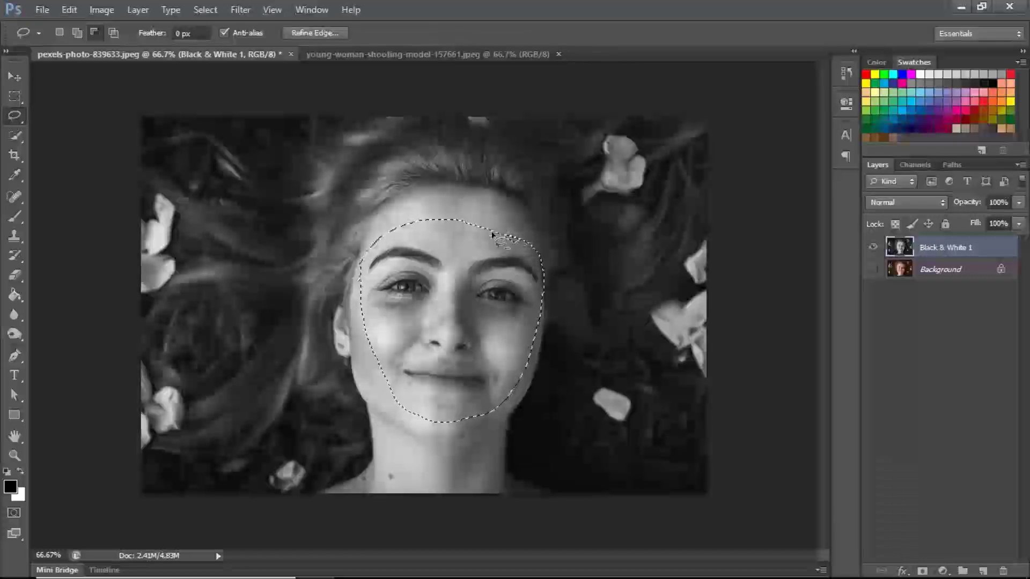
drag(525, 248, 491, 229)
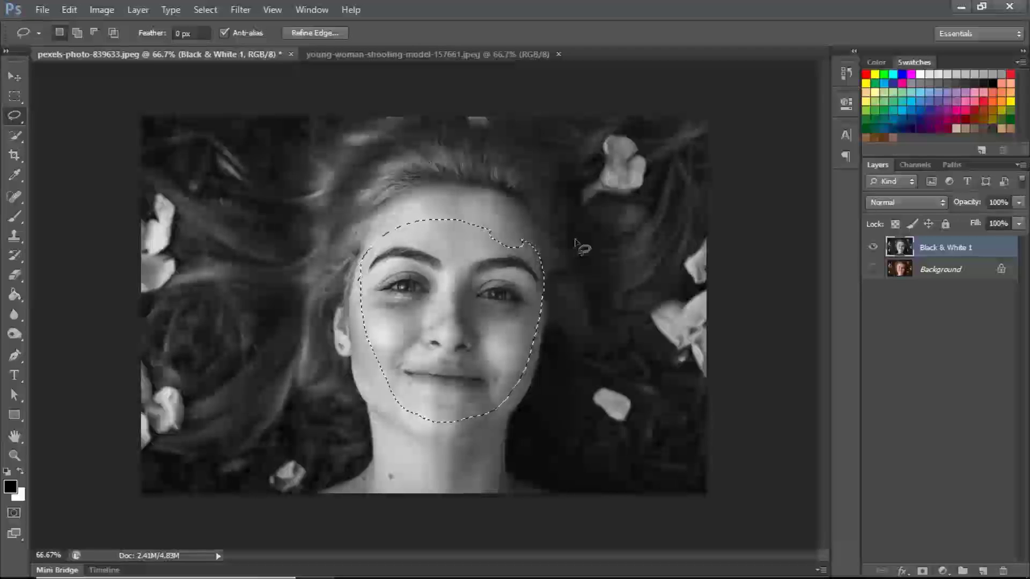
key(shift)
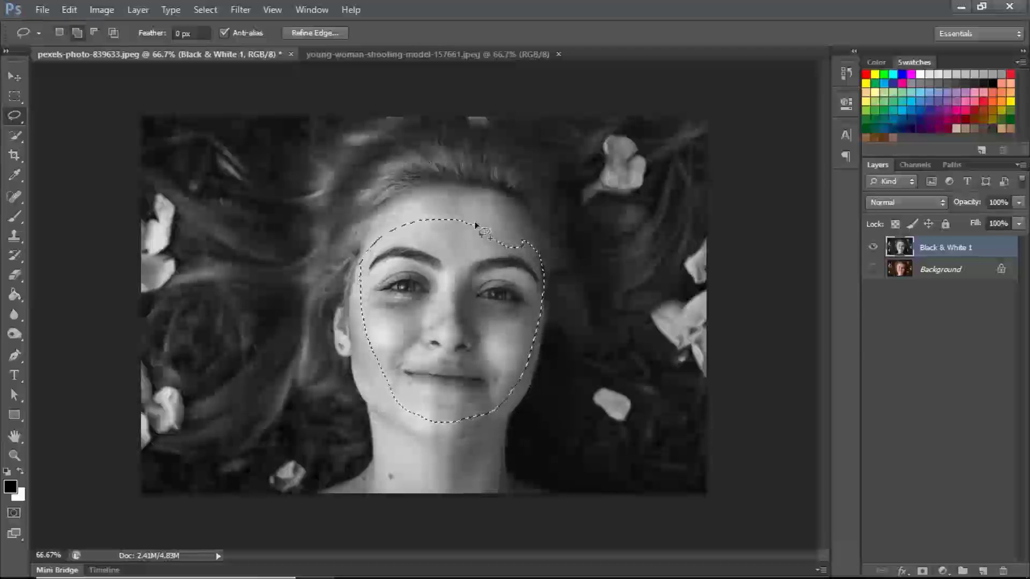
drag(507, 241, 489, 236)
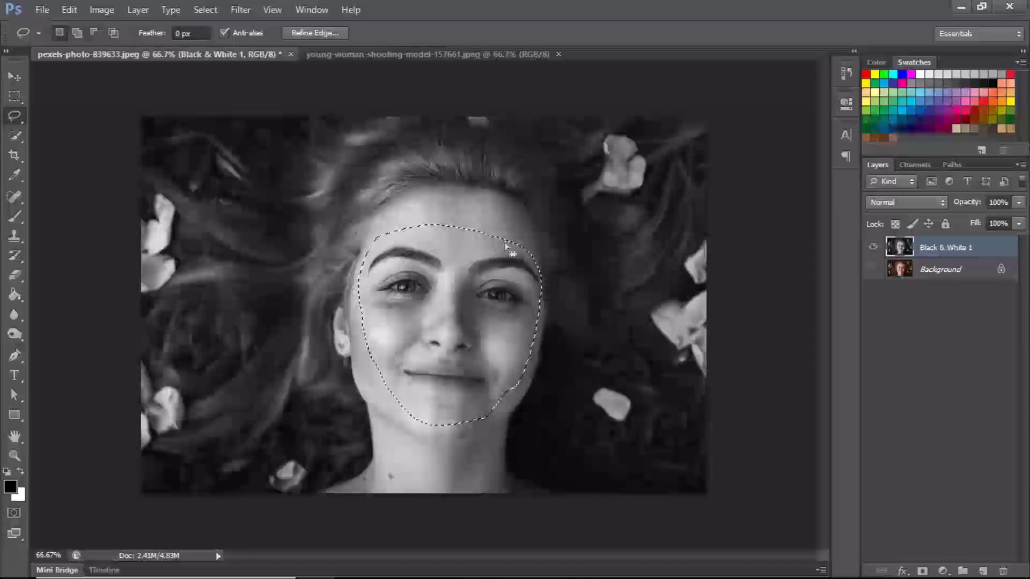
Step: Smooth the face selection along the jaw beside the chin and copy the selected face to a new layer
key(shift)
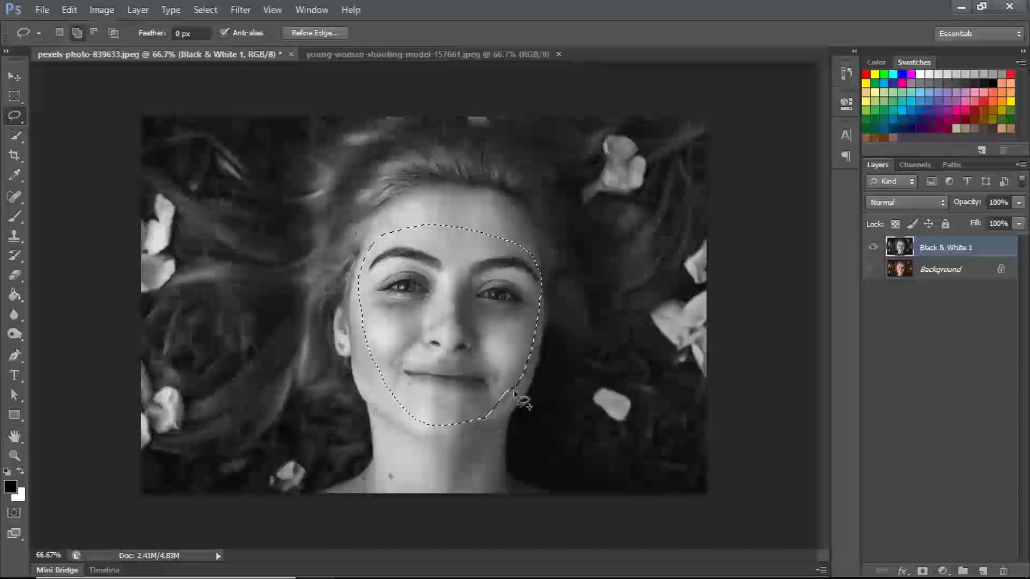
drag(533, 354, 535, 350)
key(shift)
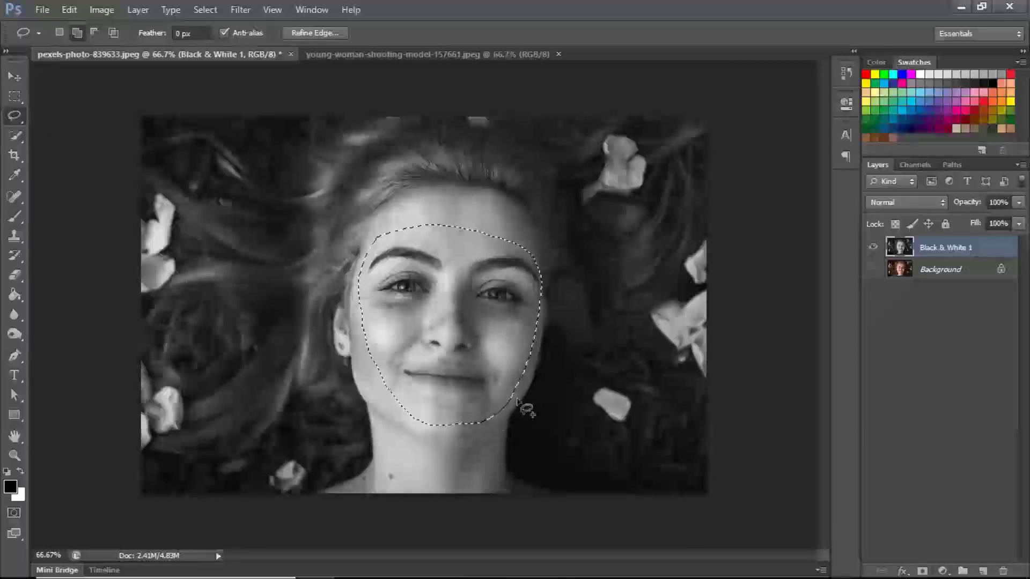
key(alt)
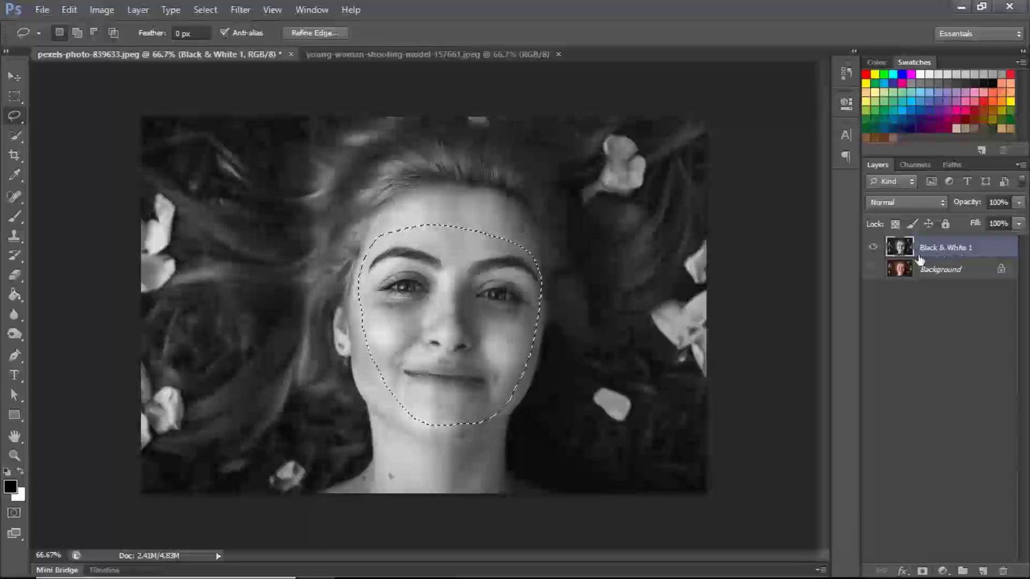
key(ctrl+j)
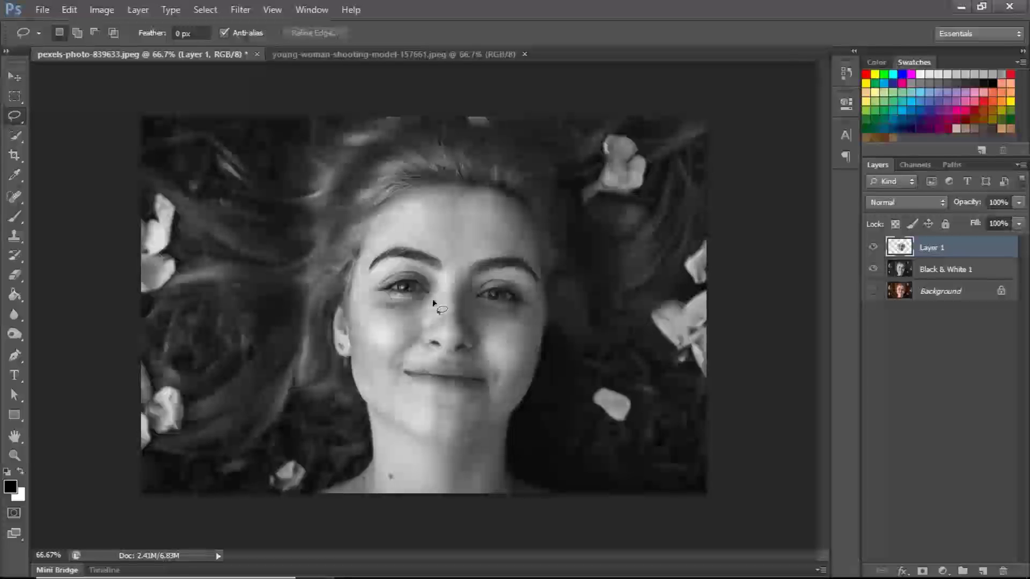
Step: Compare the head position, face angle and face proportions in the smiling portrait and the young-woman-shooting-model portrait
click(391, 55)
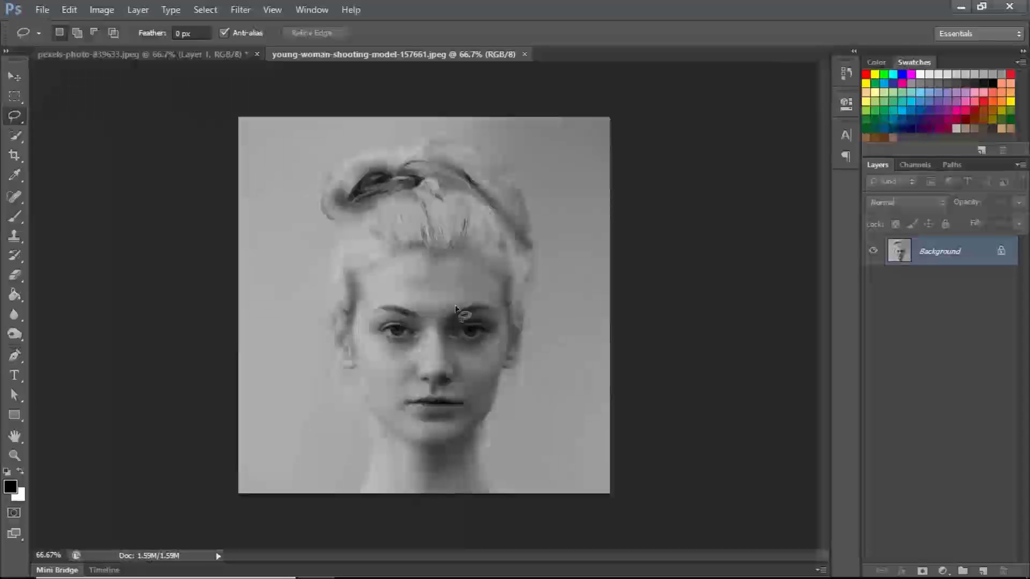
key(ctrl+plus)
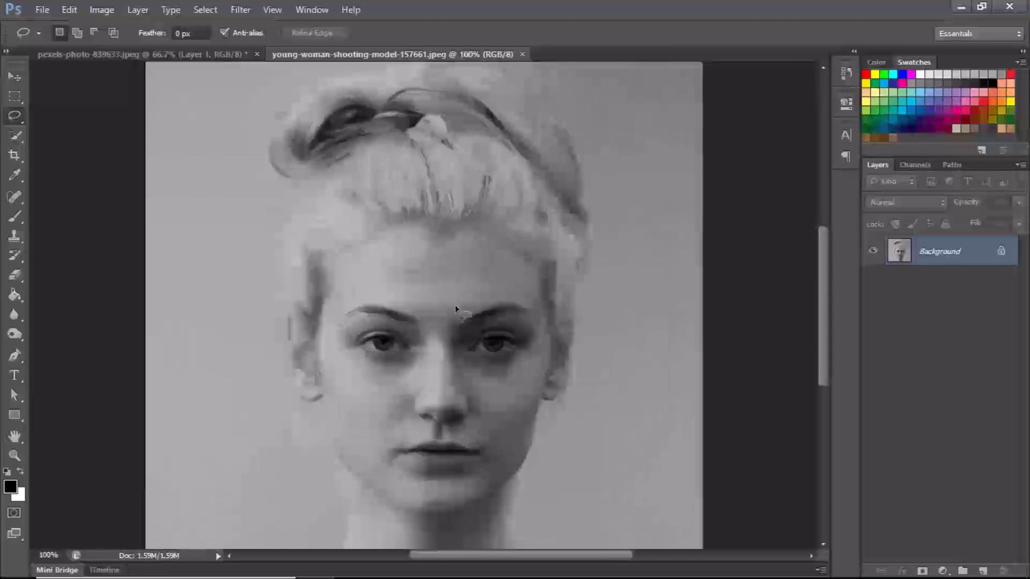
drag(453, 362, 442, 274)
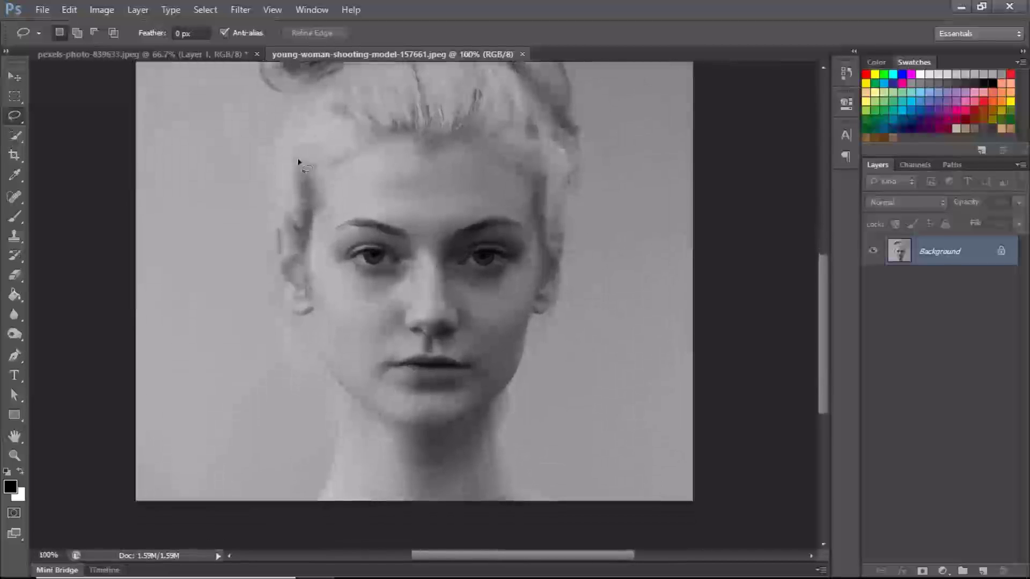
click(171, 54)
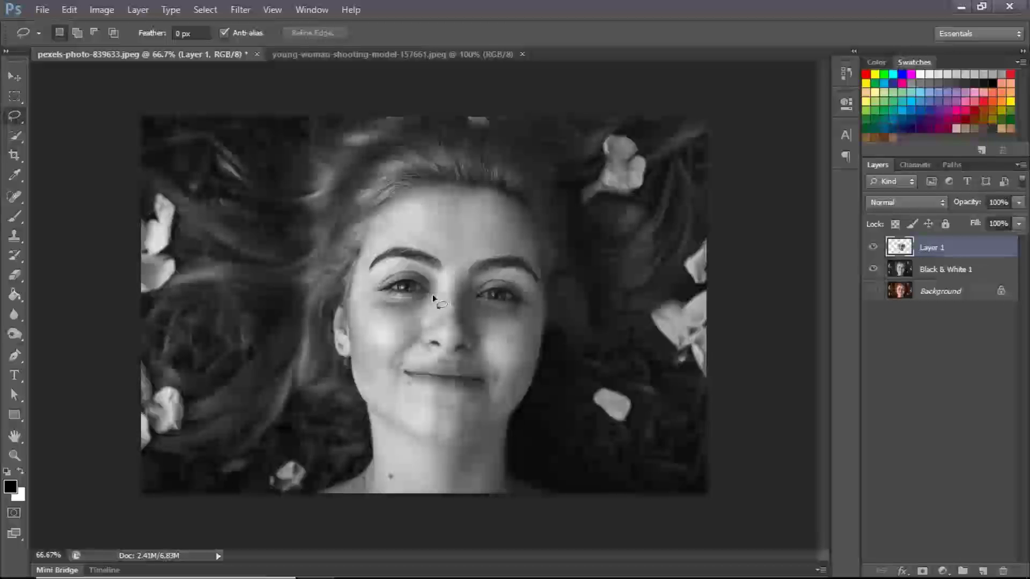
click(392, 55)
key(ctrl+minus)
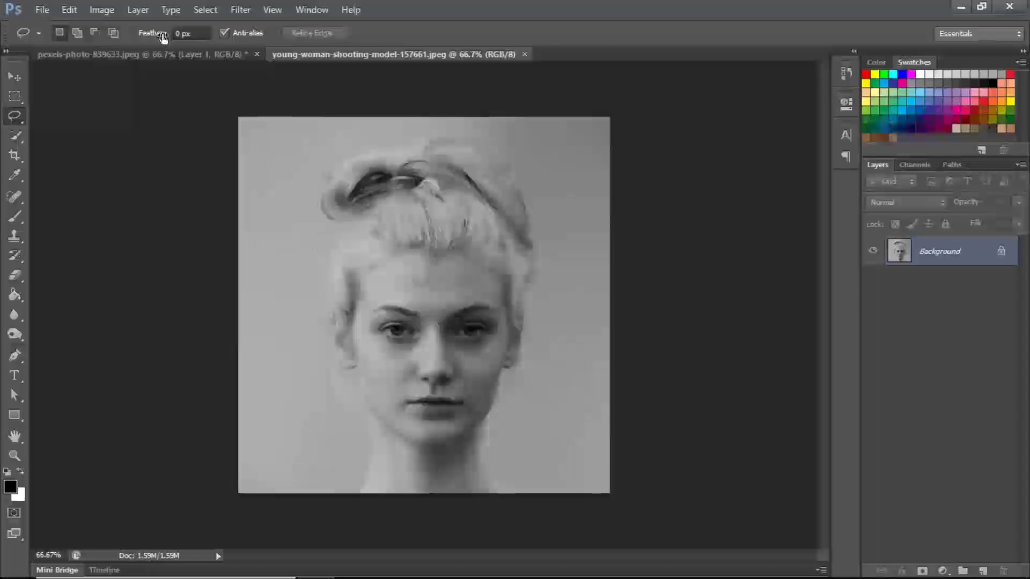
click(179, 54)
click(376, 56)
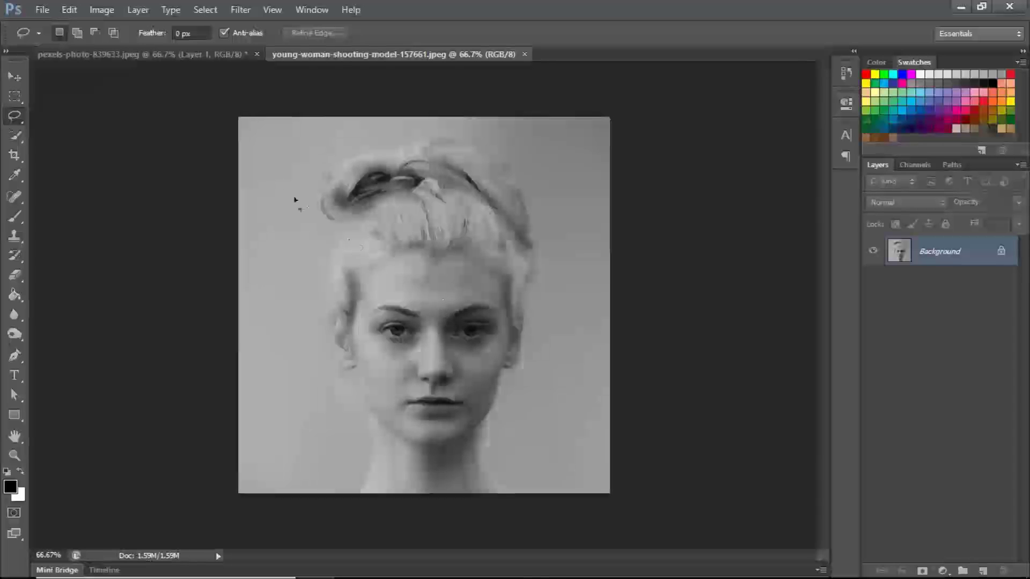
click(210, 54)
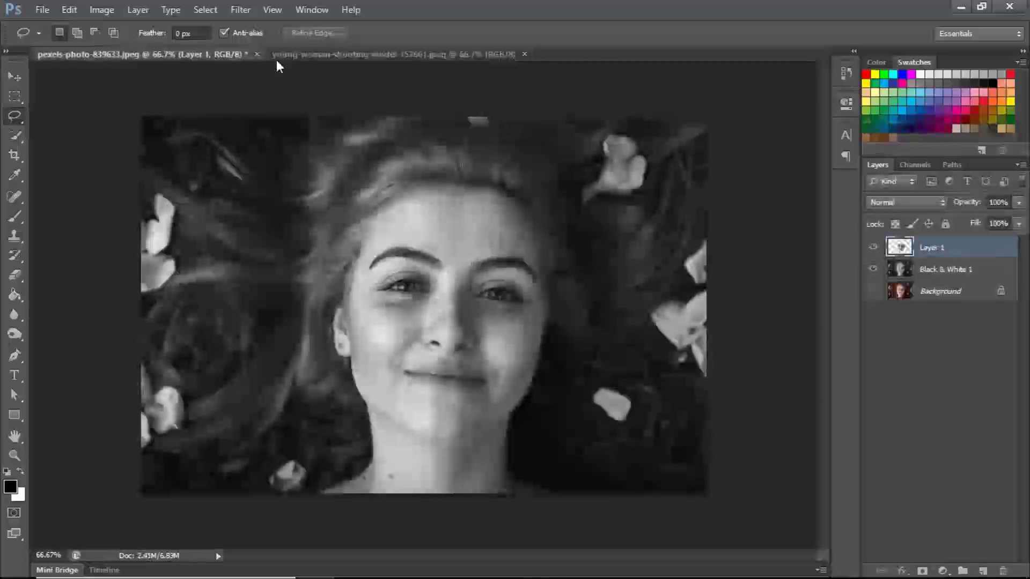
click(326, 54)
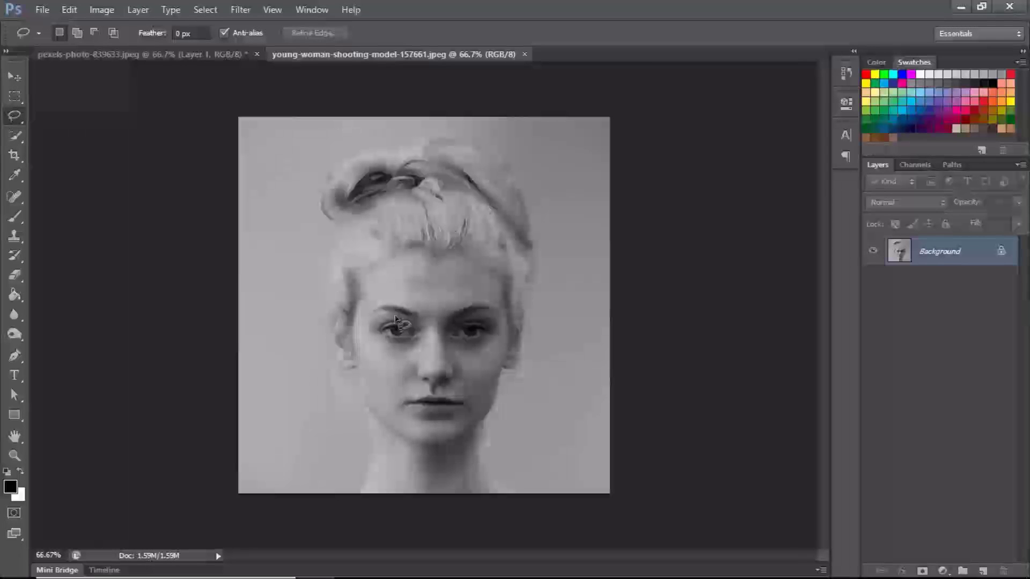
click(216, 55)
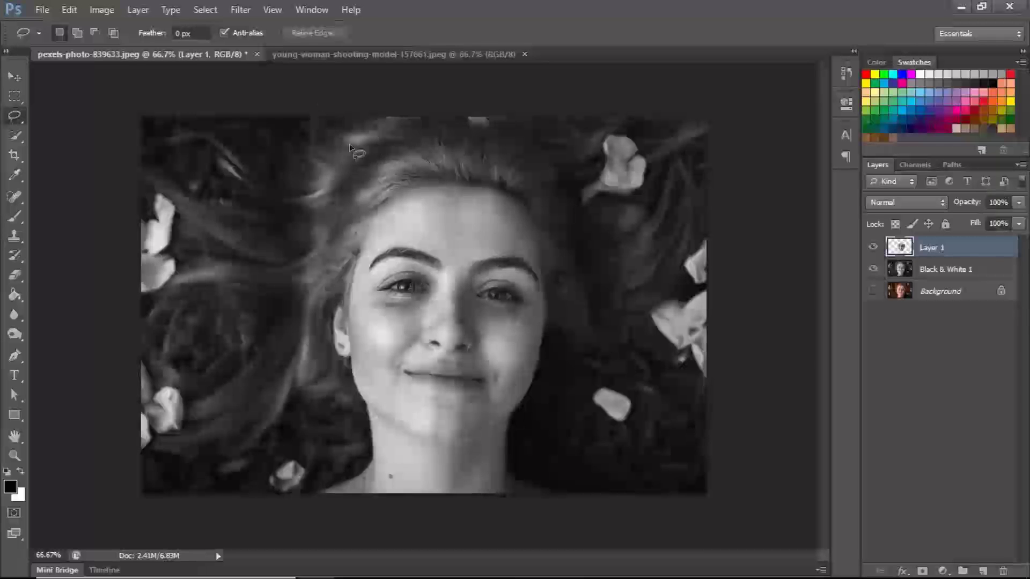
click(371, 56)
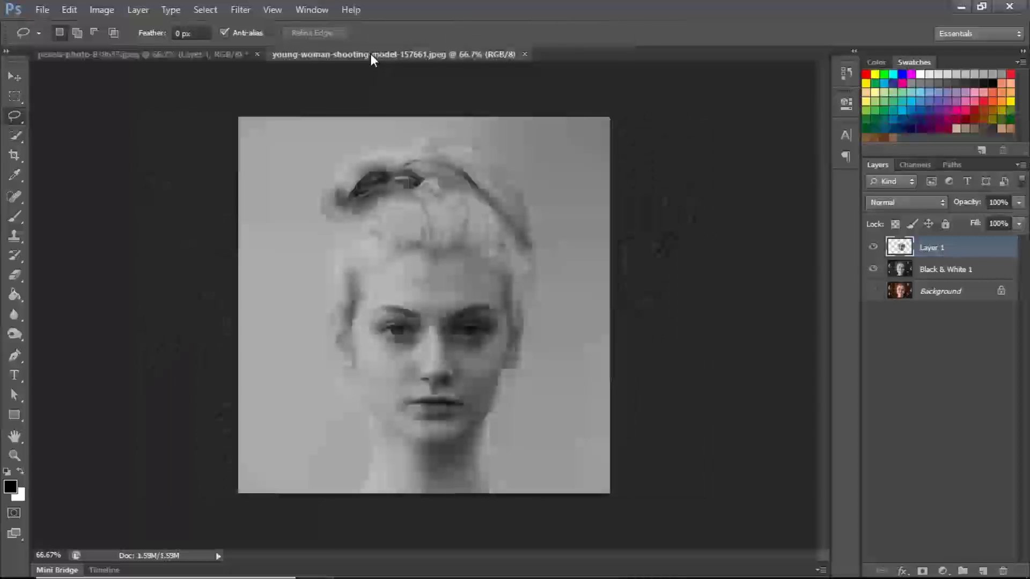
click(192, 56)
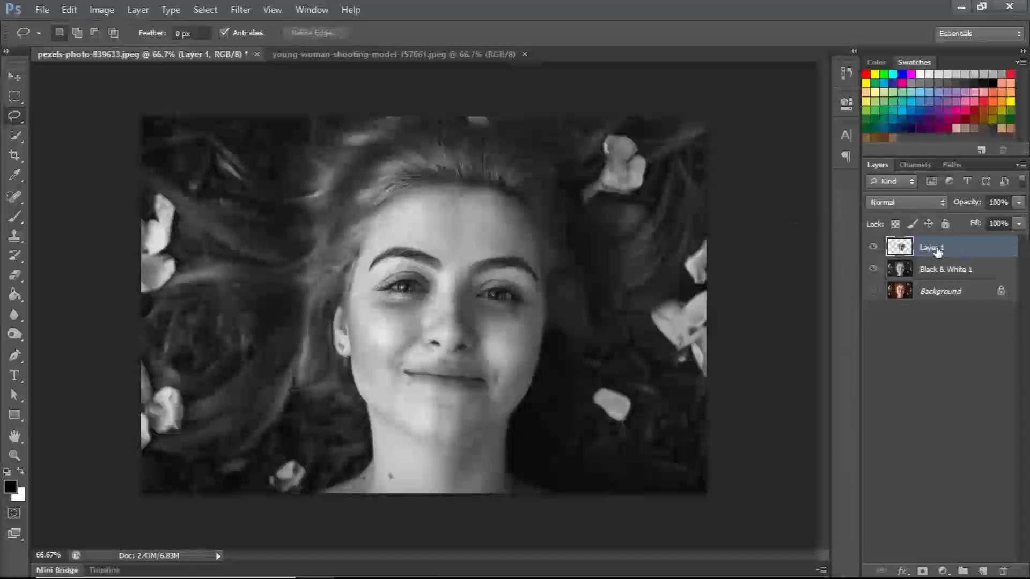
Step: Move the cut-out smiling face layer into the young-woman-shooting-model document with the Move tool and place it over the woman's face
key(v)
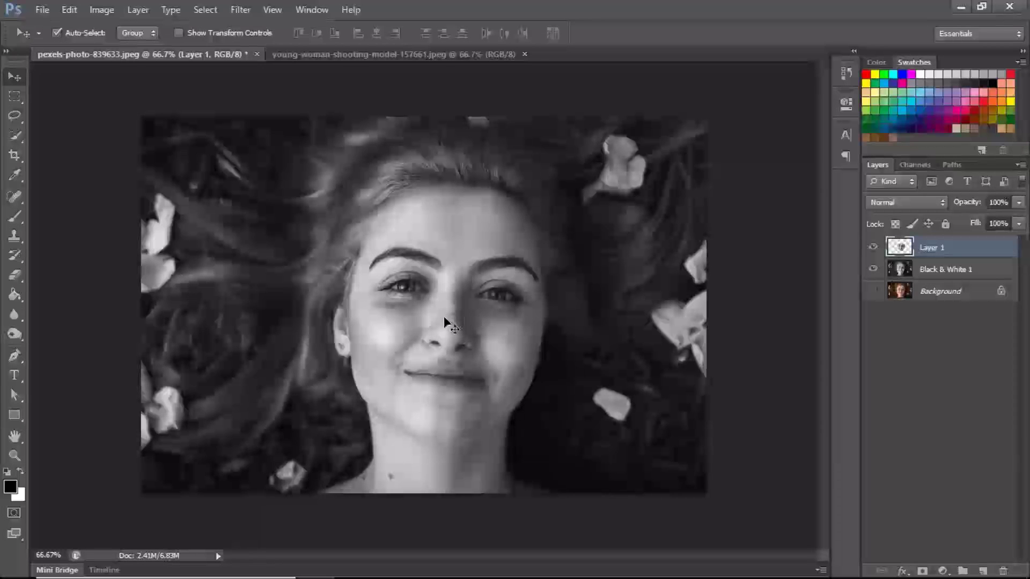
drag(448, 322, 428, 166)
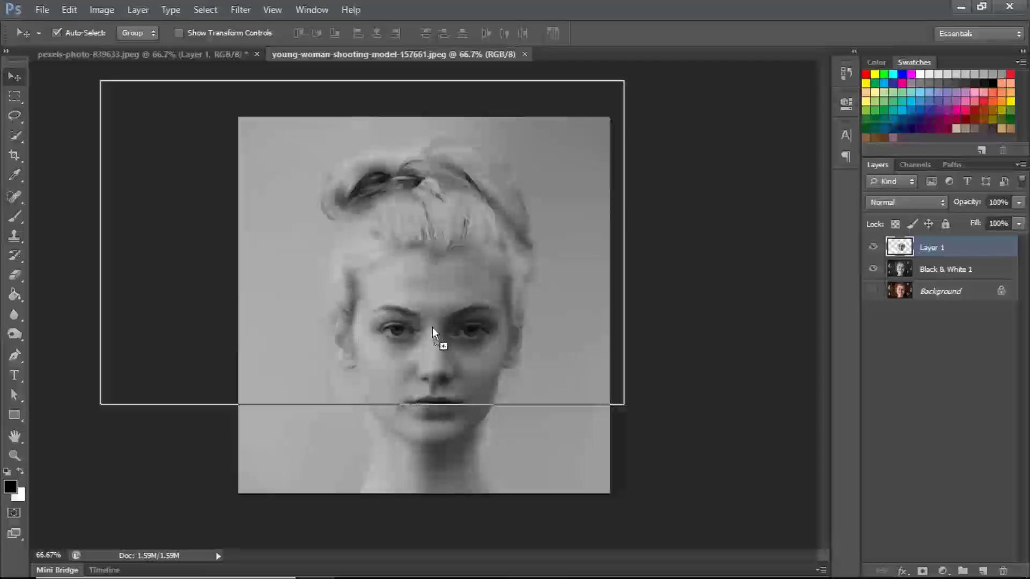
drag(432, 330, 432, 329)
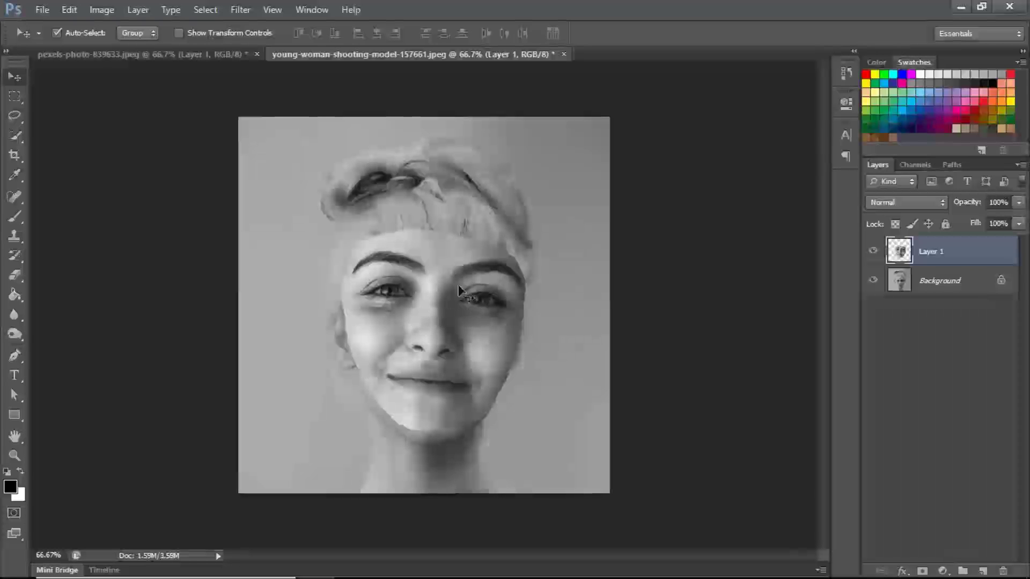
drag(437, 312, 433, 337)
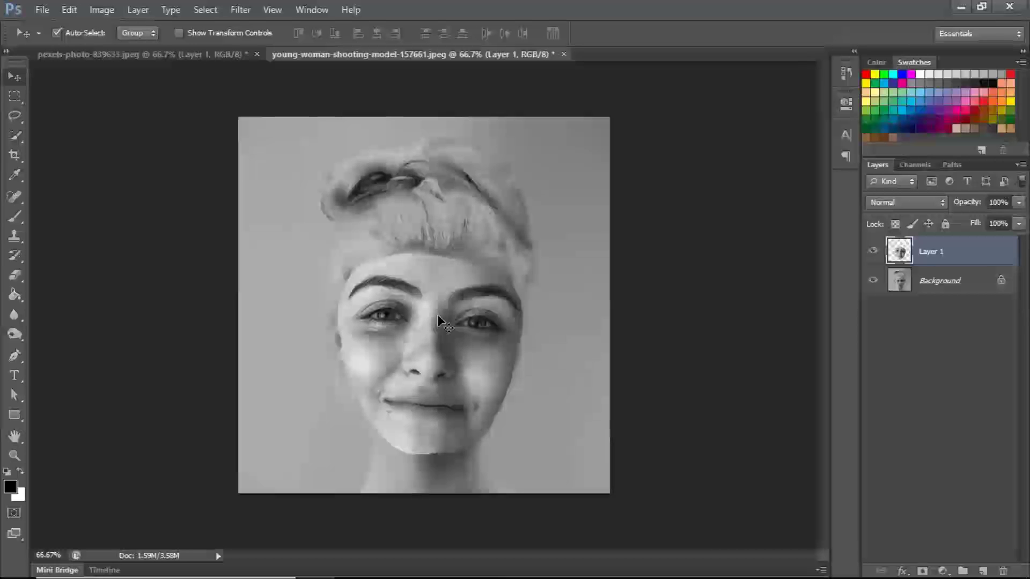
Step: Duplicate the Background layer beneath the pasted face and hide the original Background layer
key(ctrl+plus)
drag(446, 360, 441, 318)
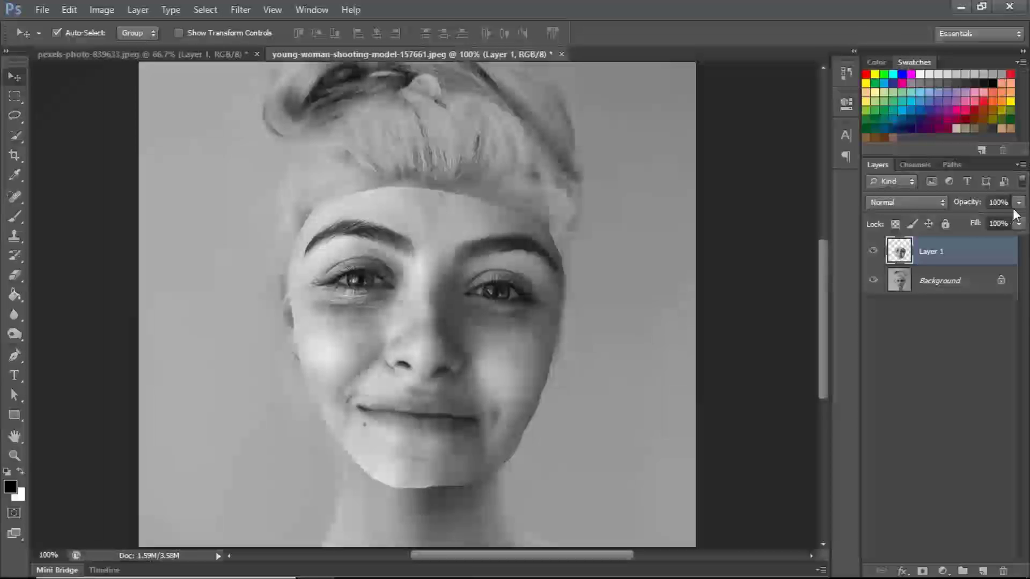
click(940, 288)
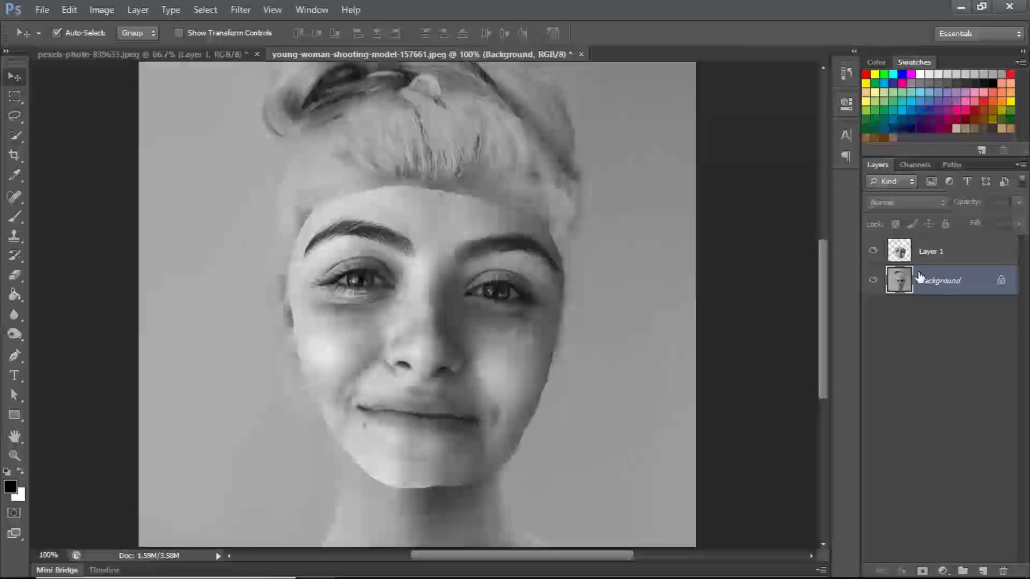
key(ctrl+j)
click(873, 311)
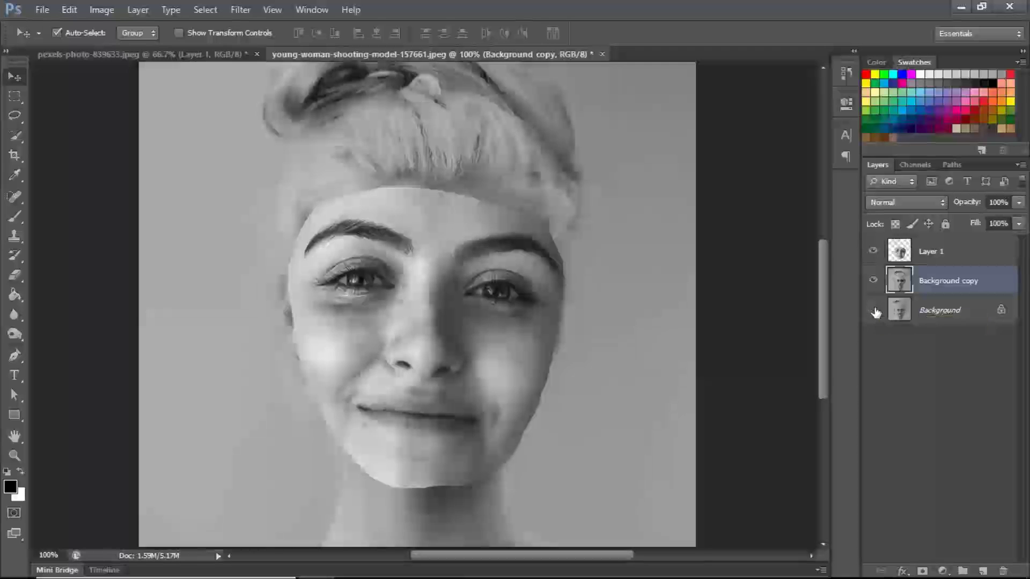
Step: Lower the pasted face layer's opacity to 60% and shift it so its eye lines up with the eye underneath
click(952, 252)
click(1019, 223)
drag(1020, 221, 987, 221)
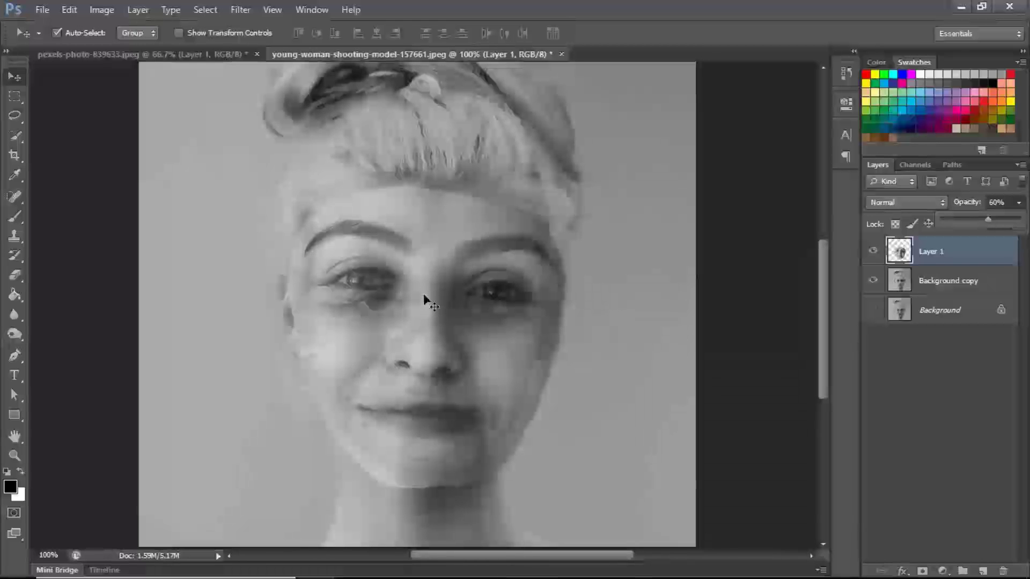
drag(429, 298, 441, 318)
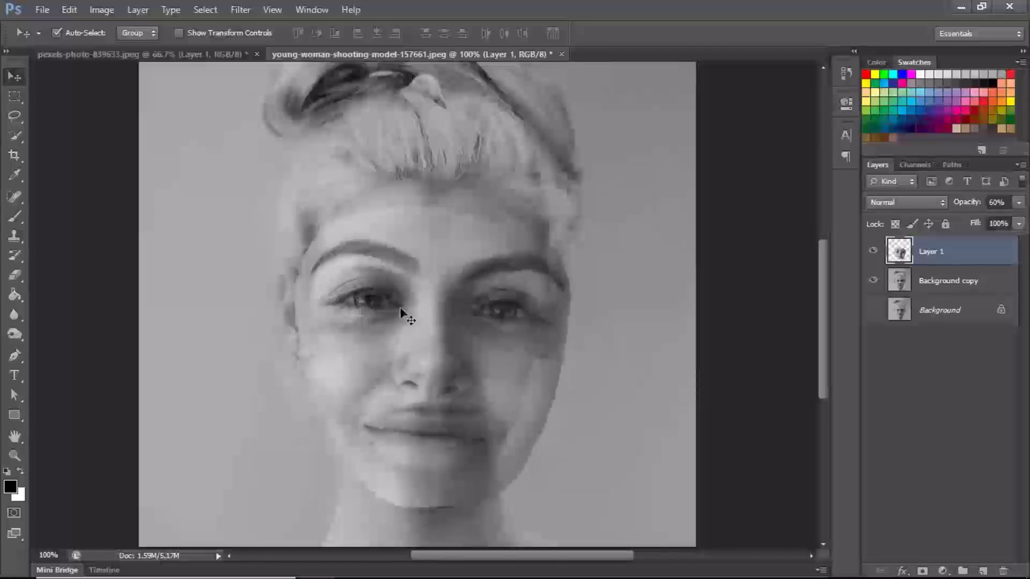
mouse_move(427, 303)
mouse_down()
mouse_move(445, 319)
mouse_move(425, 320)
mouse_move(429, 307)
mouse_up()
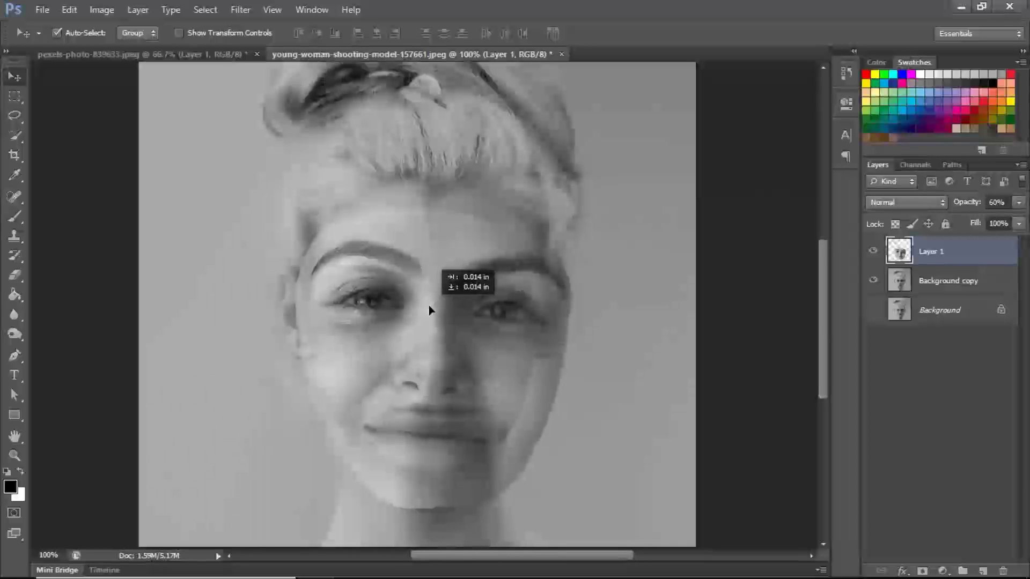
drag(429, 307, 430, 304)
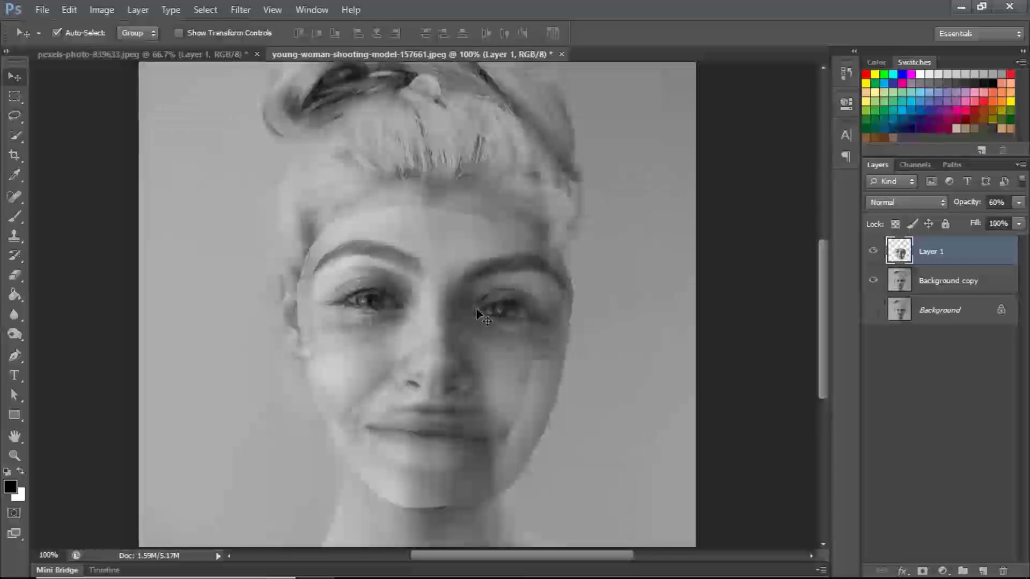
Step: Free-transform the pasted face, set the pivot at the eye's inner corner and scale it proportionally to about 83%
key(ctrl+t)
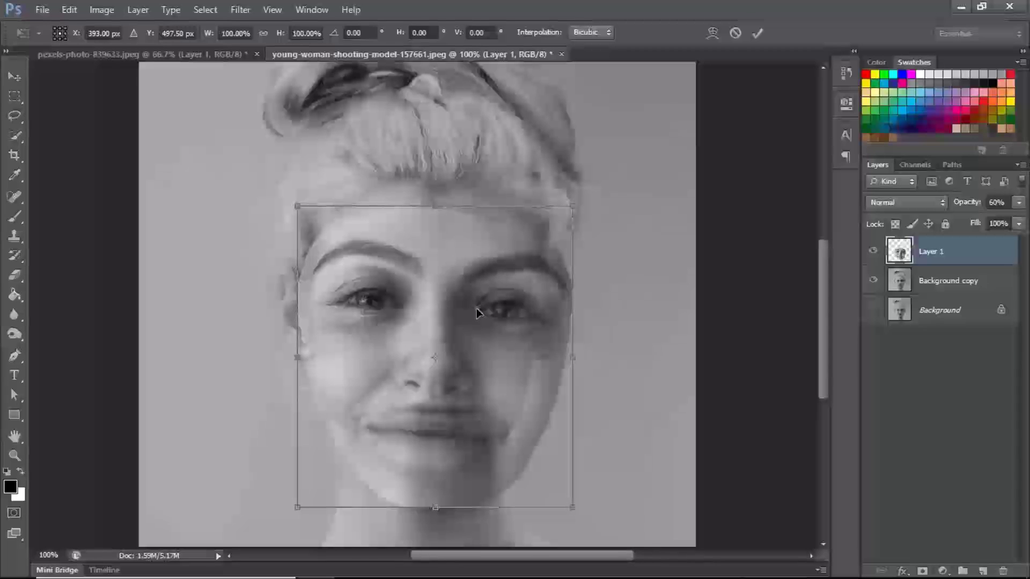
alt+click(398, 305)
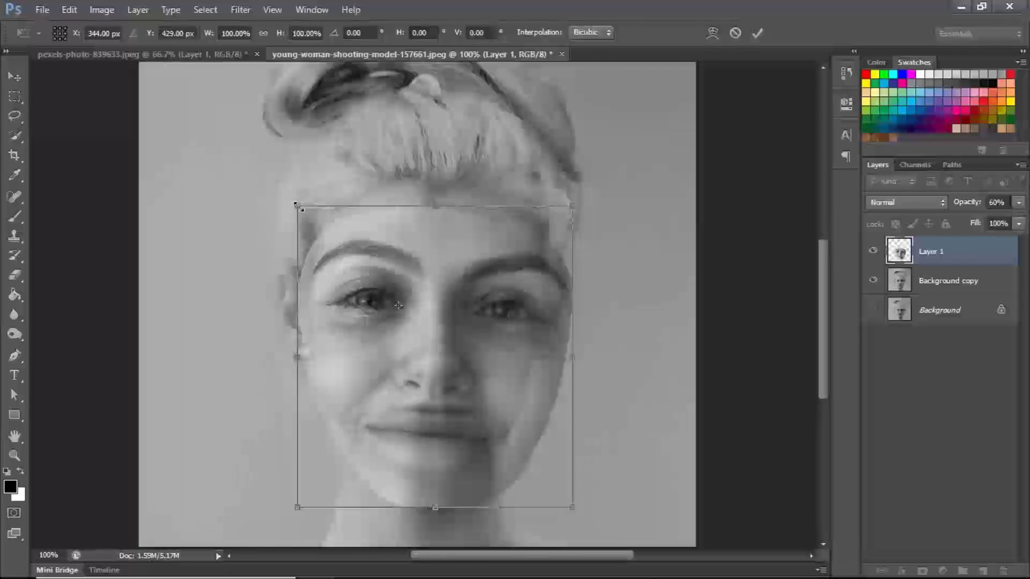
drag(298, 207, 305, 233)
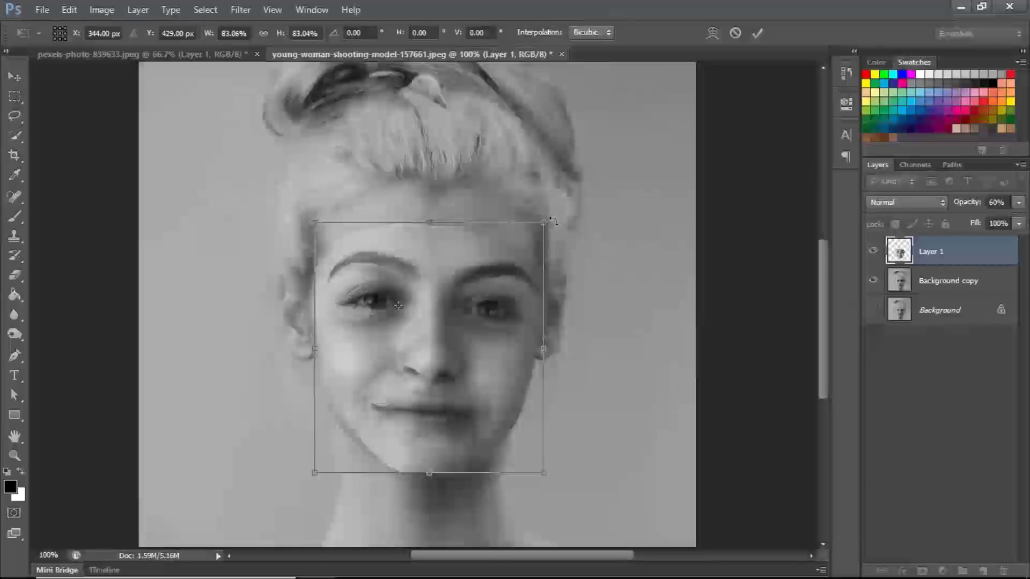
drag(552, 223, 555, 216)
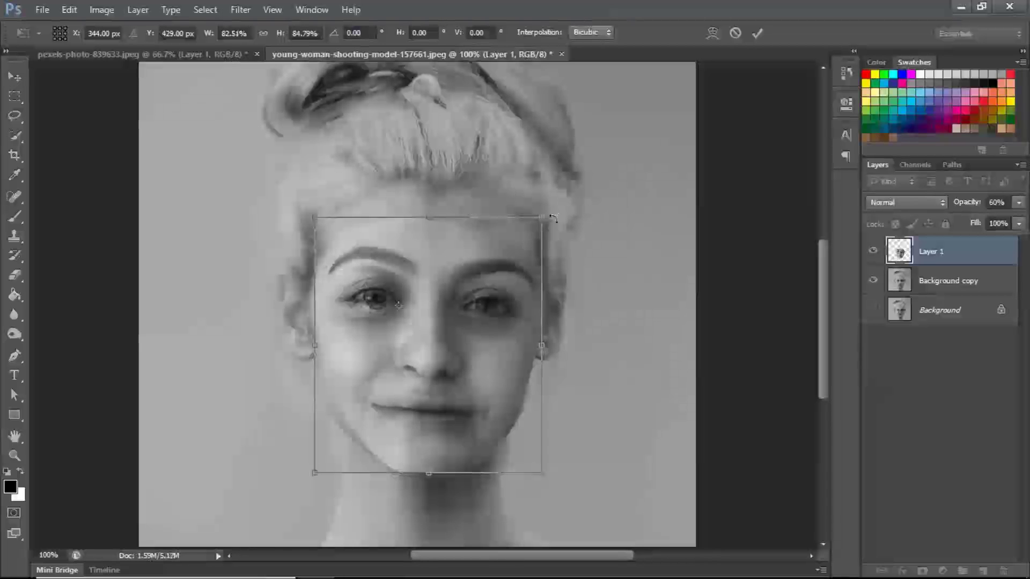
key(ctrl+z)
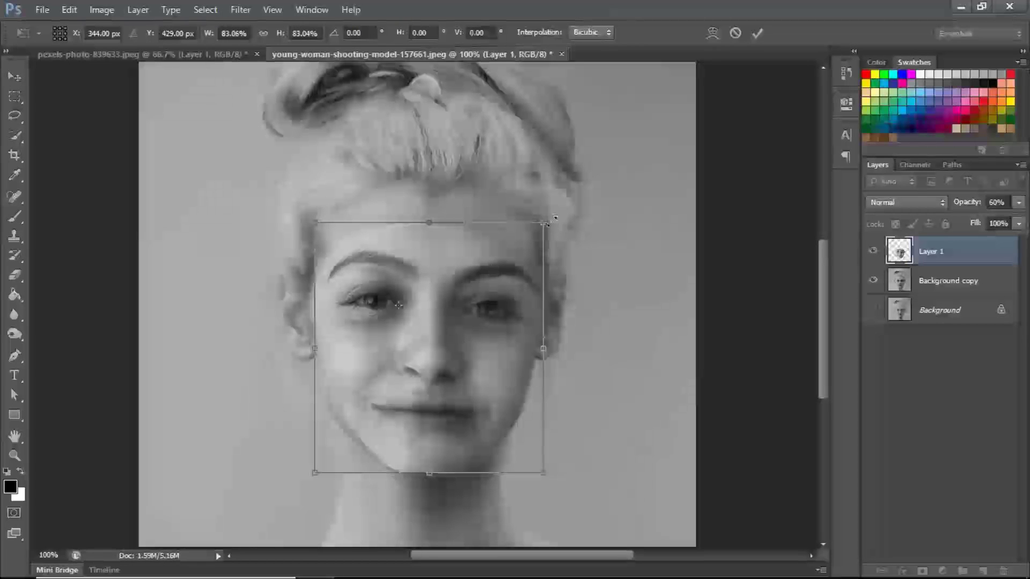
Step: Rotate the pasted face to -3.94 degrees, scale it down to about 79.7% and apply the transform
drag(552, 220, 546, 210)
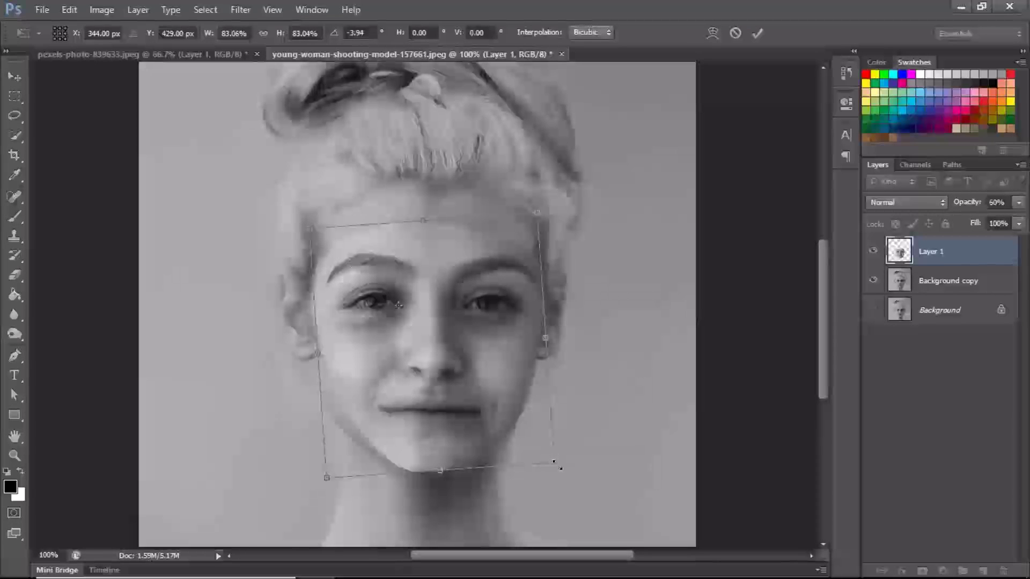
drag(558, 468, 548, 460)
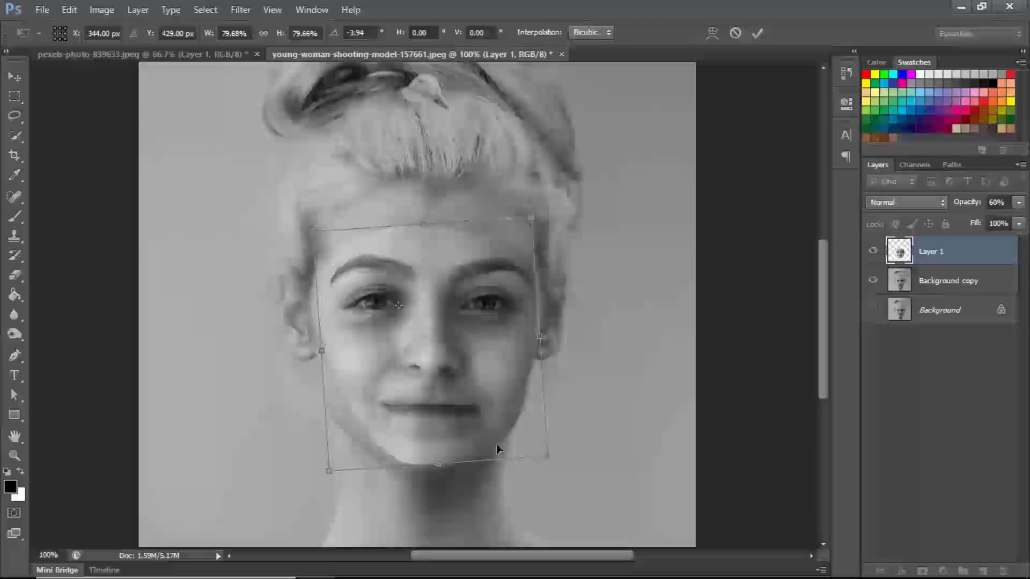
click(757, 33)
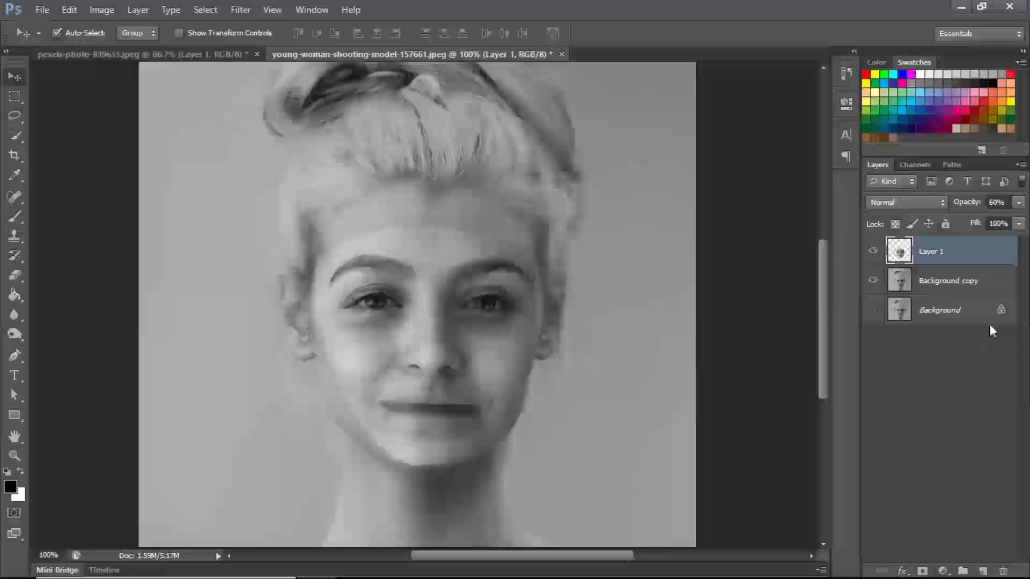
Step: Set the pasted face layer's opacity back to 100% and toggle its visibility to compare it with the original face
click(1018, 202)
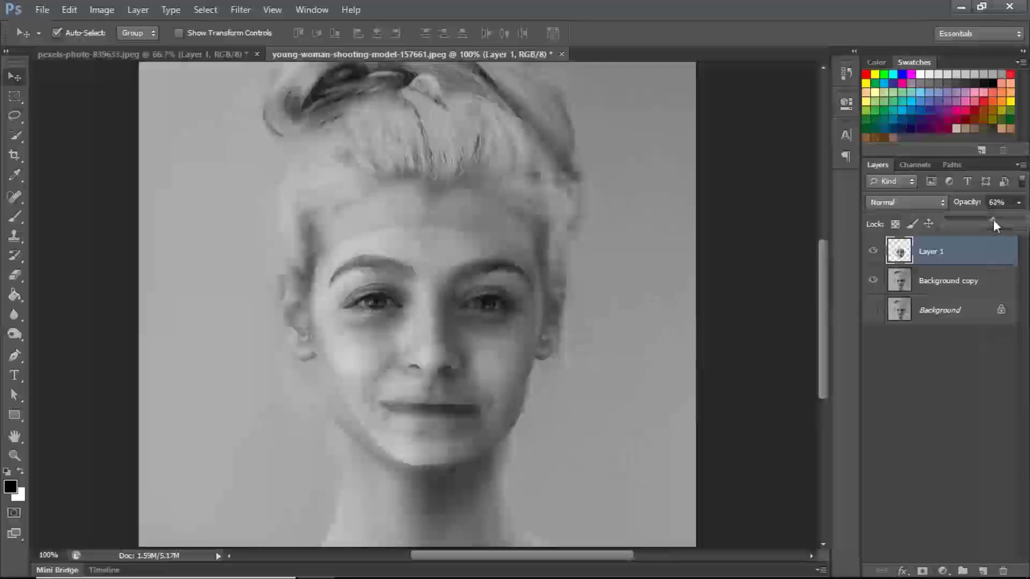
drag(993, 226, 1022, 223)
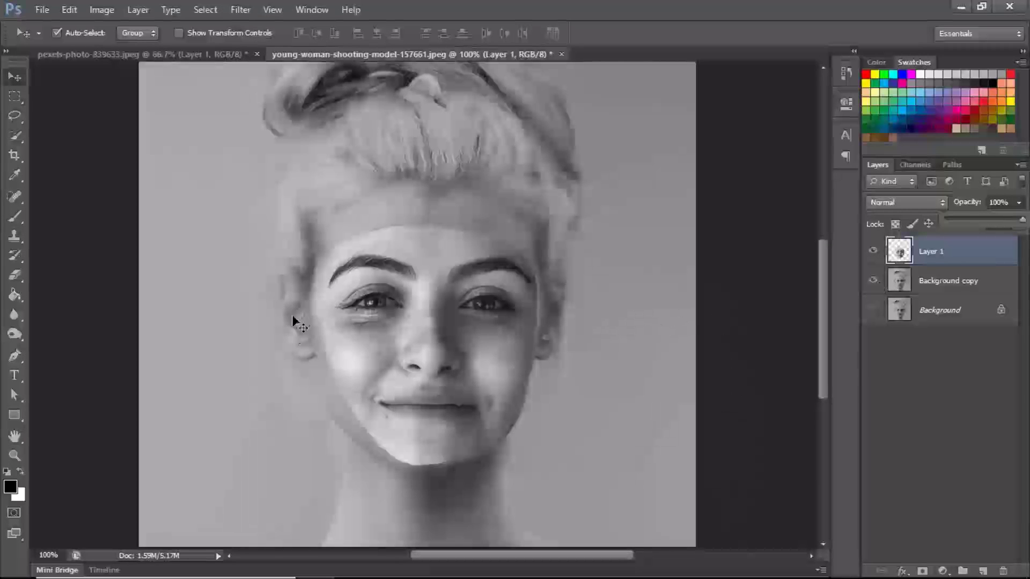
click(872, 251)
click(873, 251)
click(872, 251)
click(872, 251)
click(873, 255)
click(871, 257)
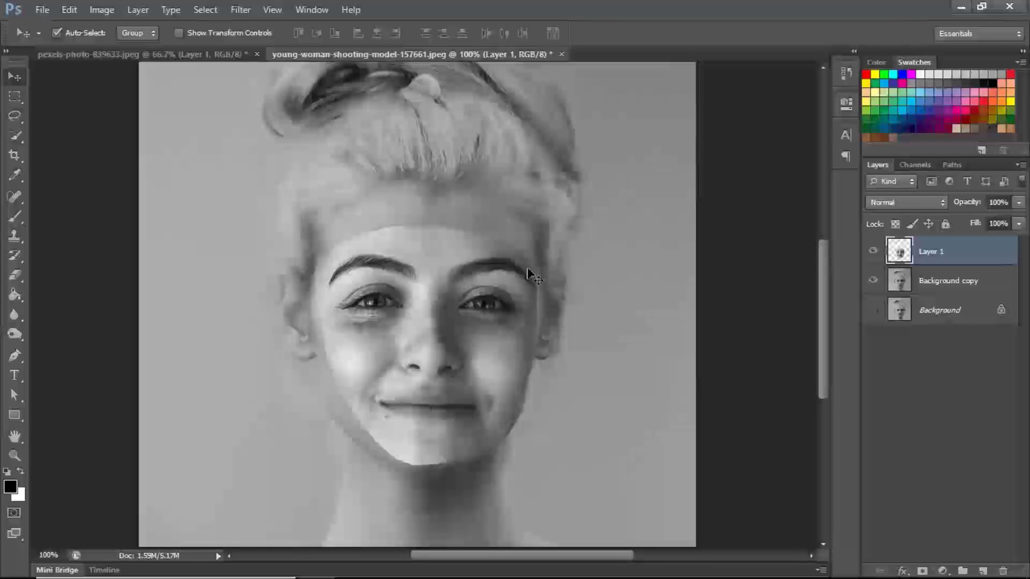
Step: Select the pasted face's outline and start Match Color with young-woman-shooting-model-157661.jpeg as source and Background copy as source layer
ctrl+click(900, 253)
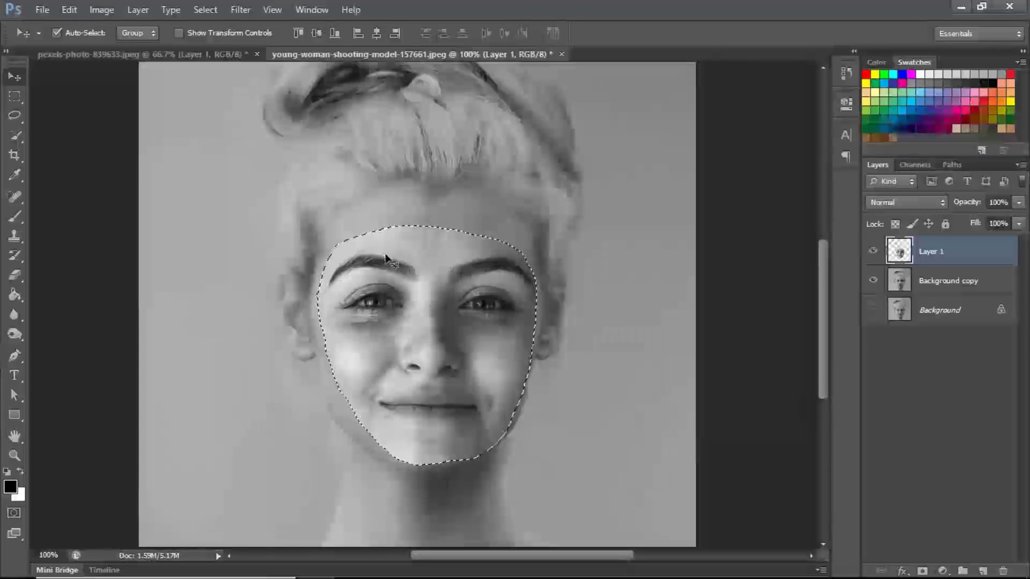
click(96, 10)
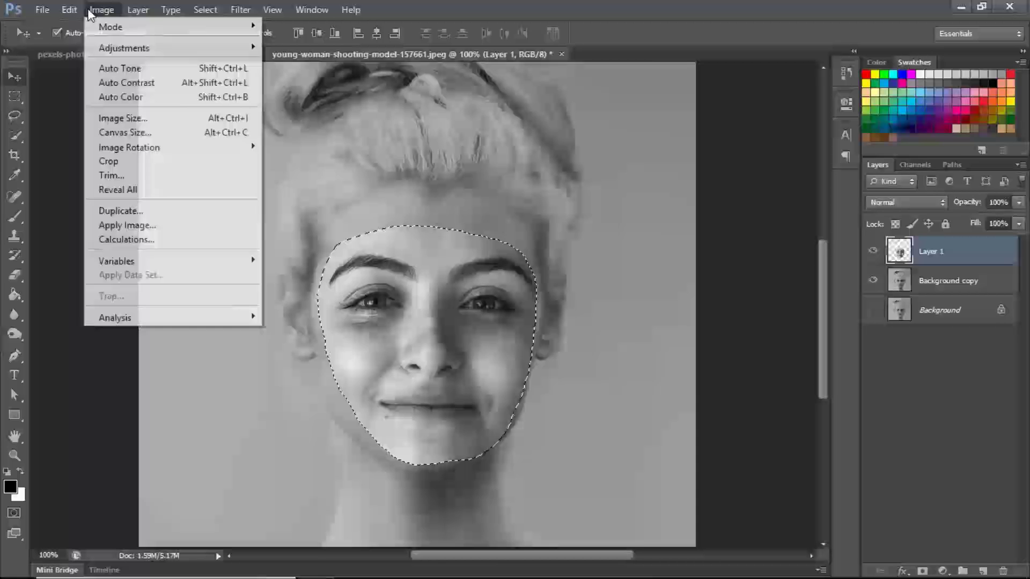
mouse_move(104, 54)
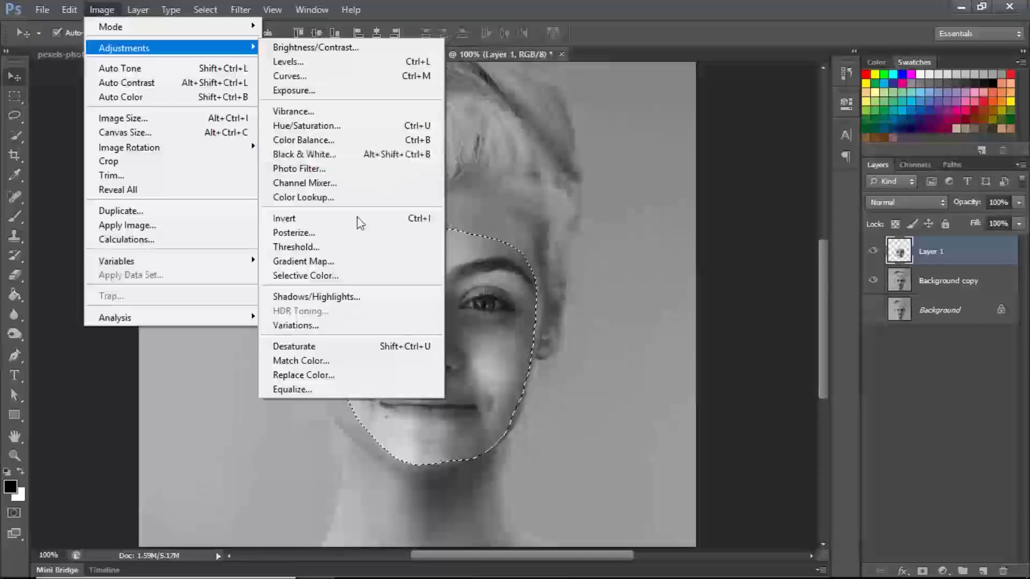
click(346, 361)
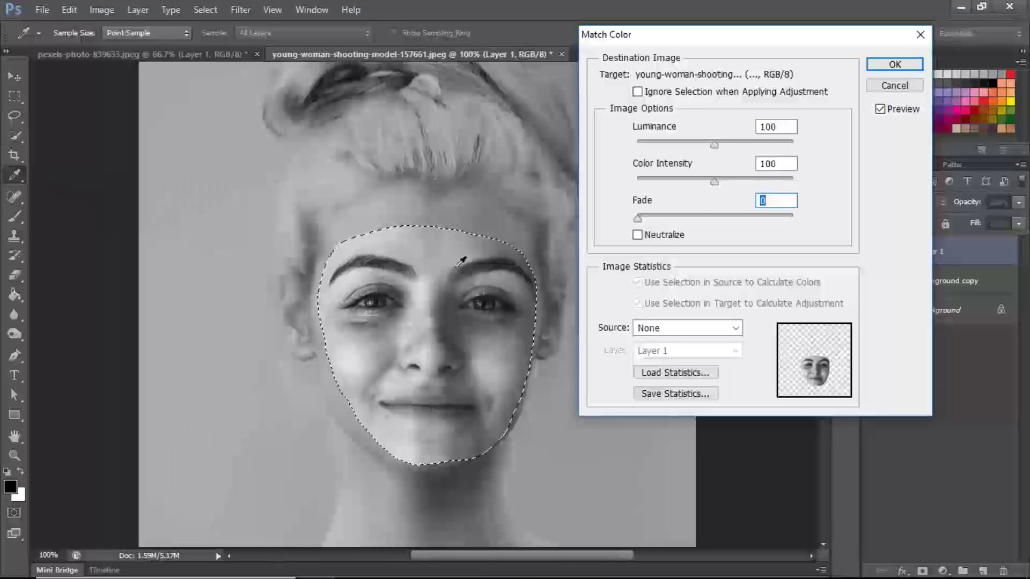
click(663, 328)
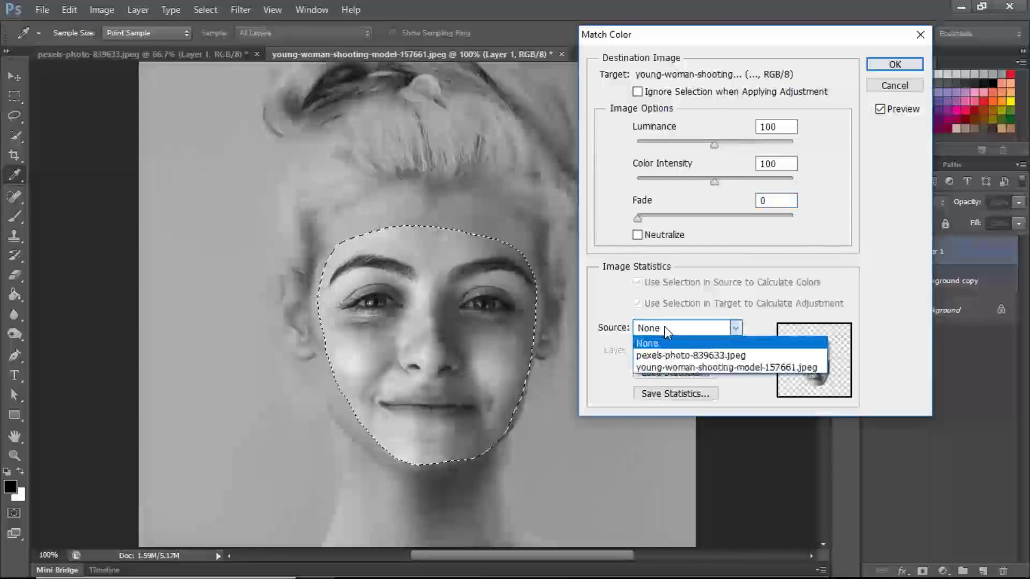
click(665, 329)
click(665, 329)
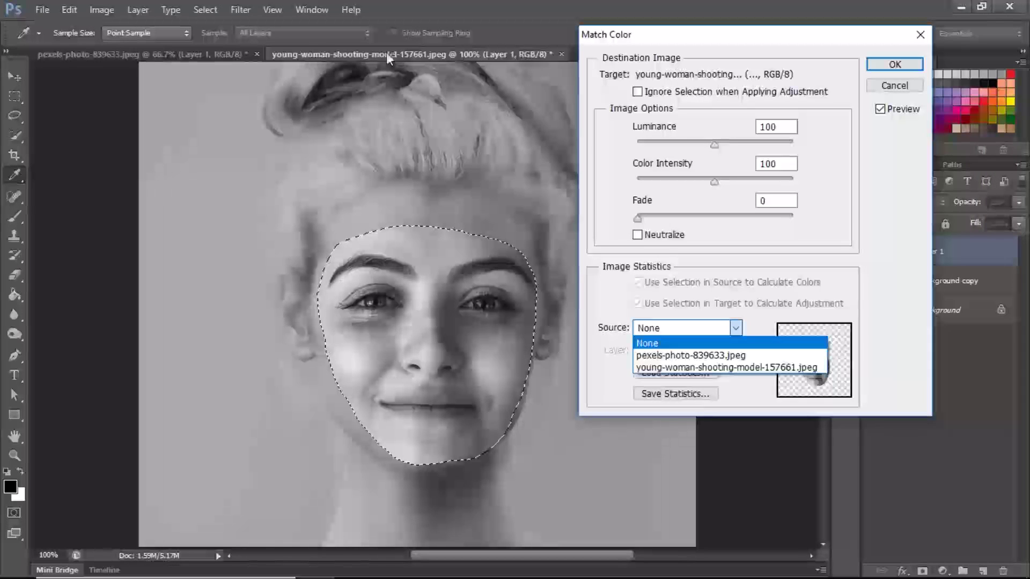
click(719, 367)
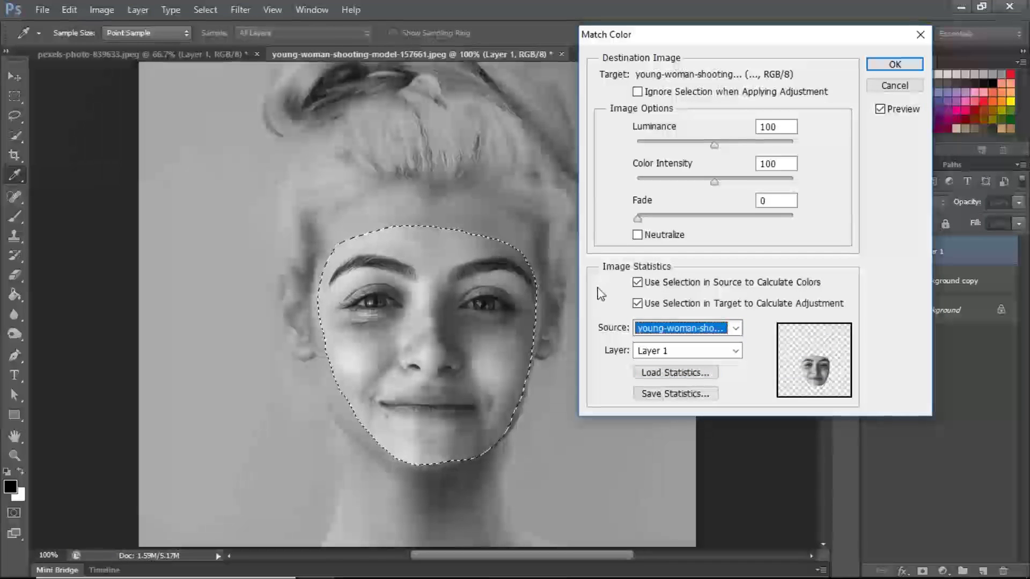
click(670, 351)
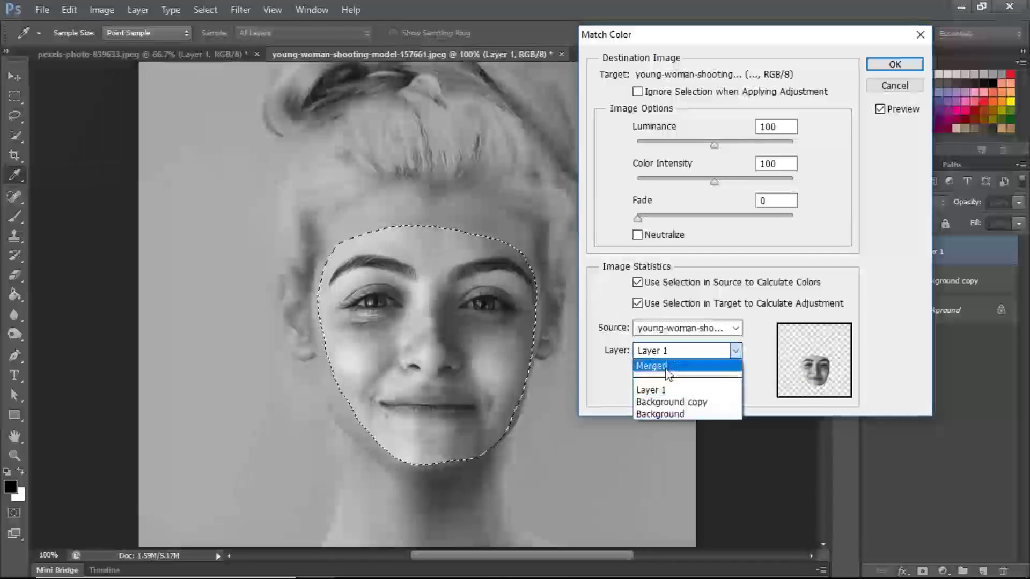
click(669, 403)
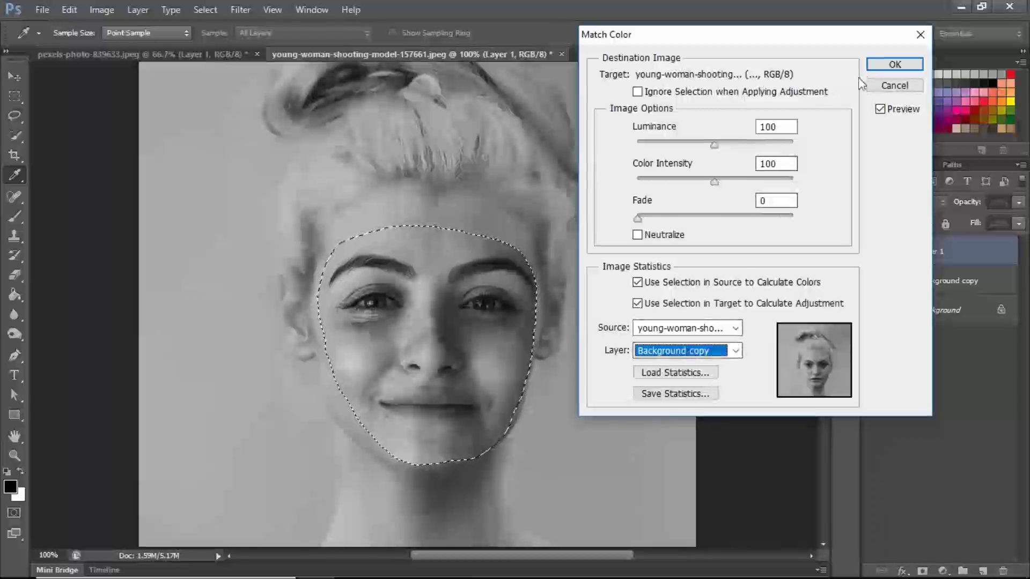
Step: Set the Match Color fade to 3 and apply the adjustment to the pasted face
mouse_move(637, 219)
mouse_down()
mouse_move(711, 226)
mouse_move(634, 235)
mouse_move(647, 224)
mouse_up()
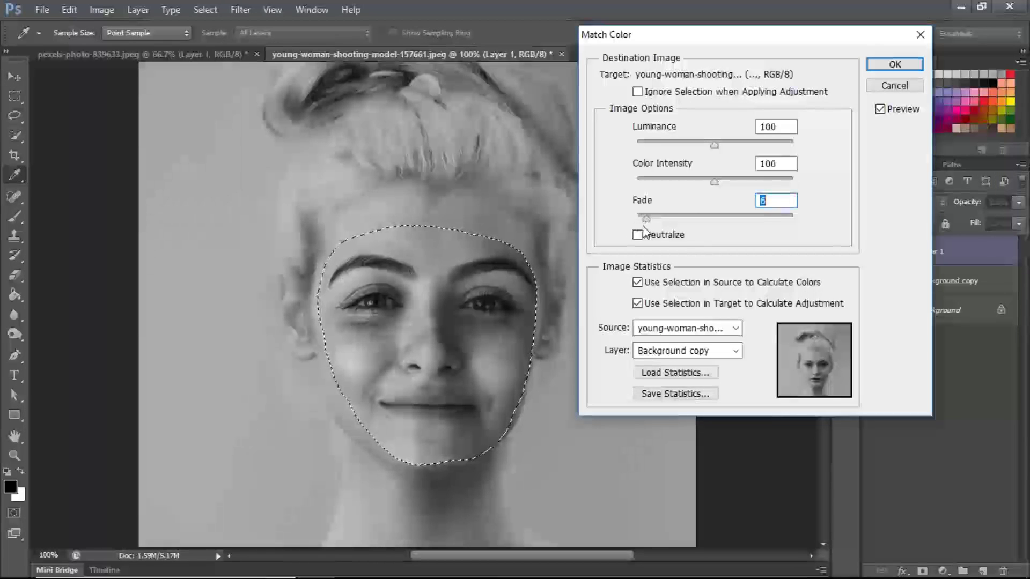
drag(646, 220, 643, 224)
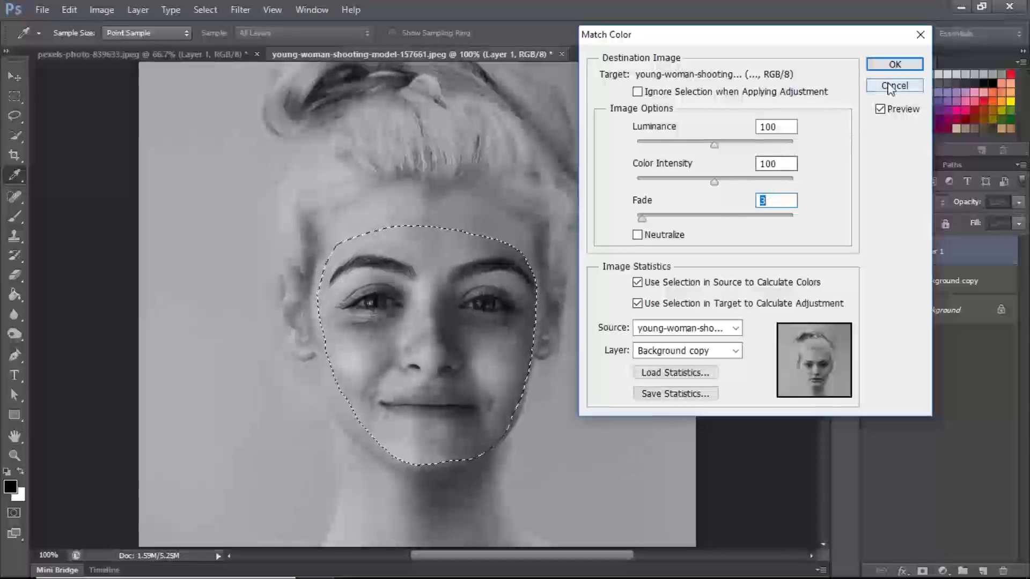
click(896, 64)
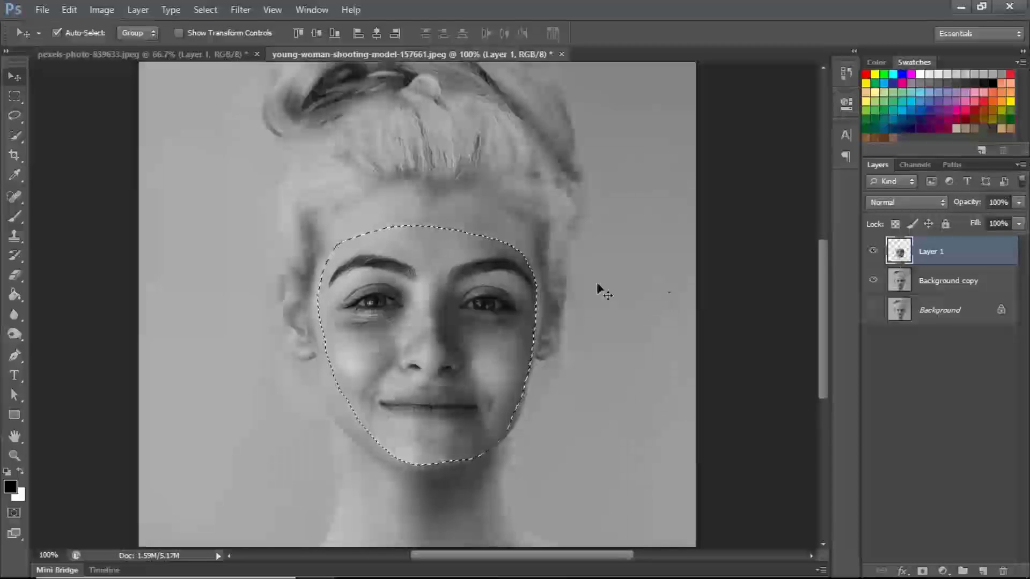
Step: Contract the face selection by 5 pixels
click(104, 9)
mouse_move(213, 9)
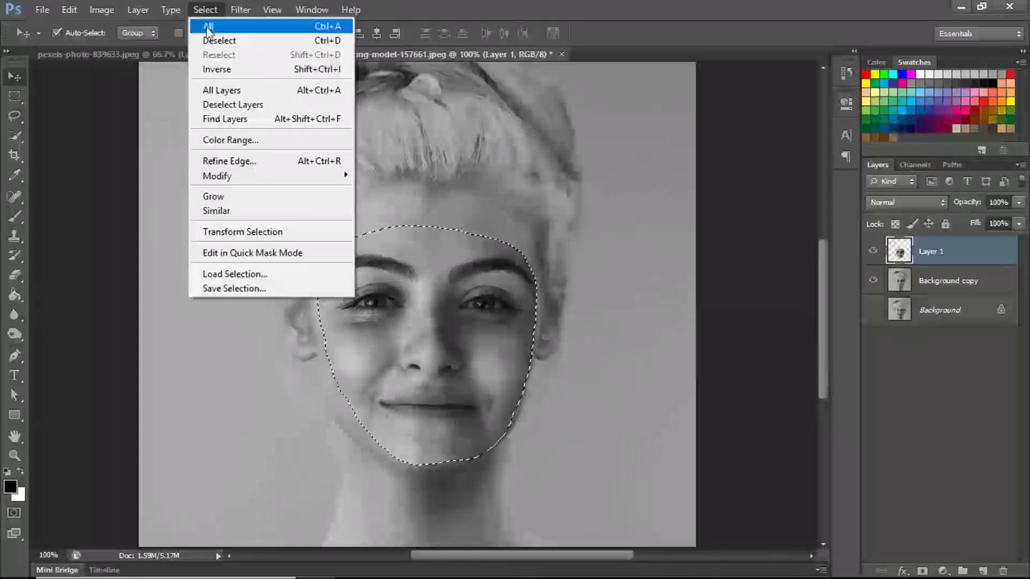
mouse_move(226, 176)
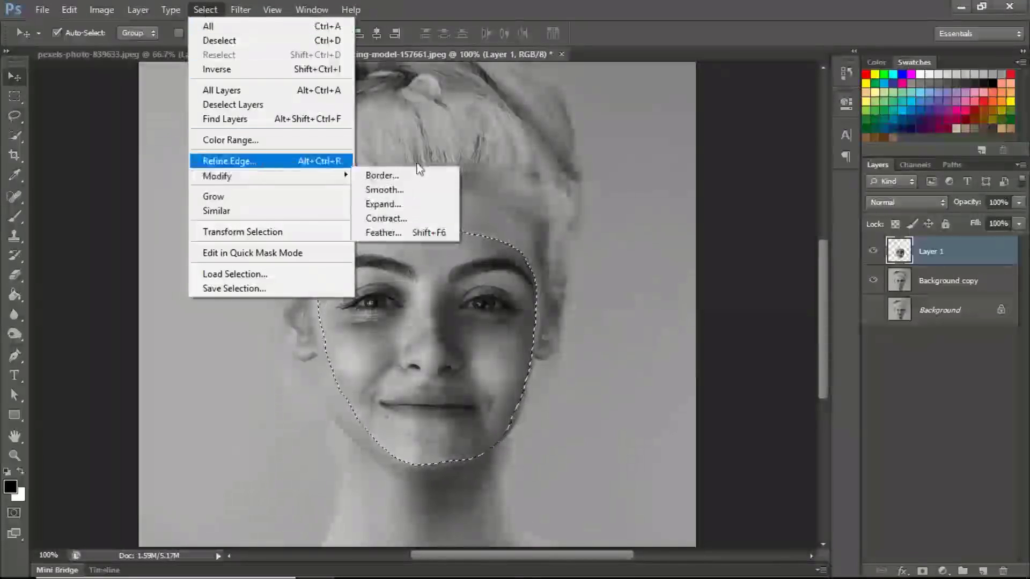
click(397, 219)
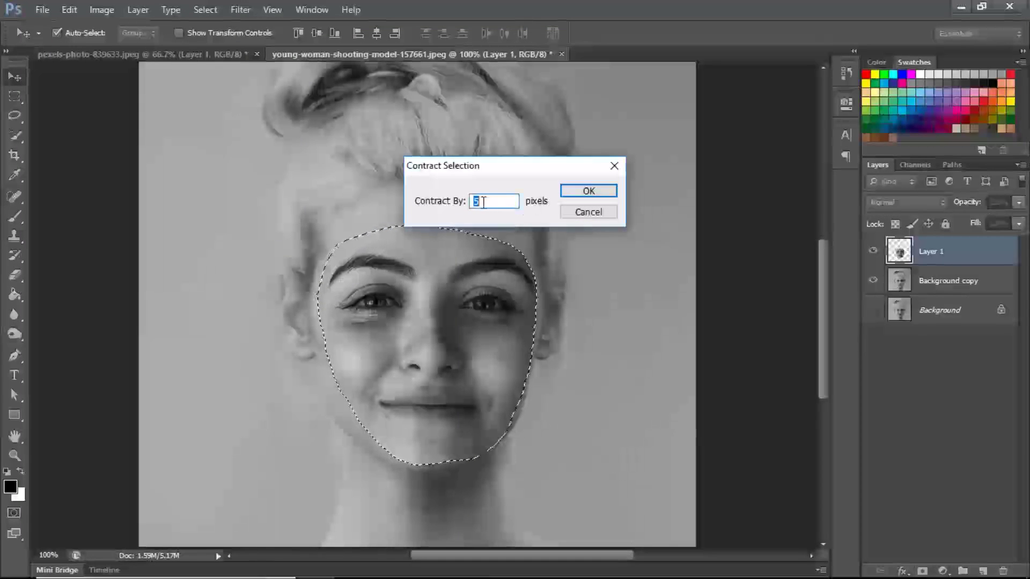
drag(524, 170, 574, 134)
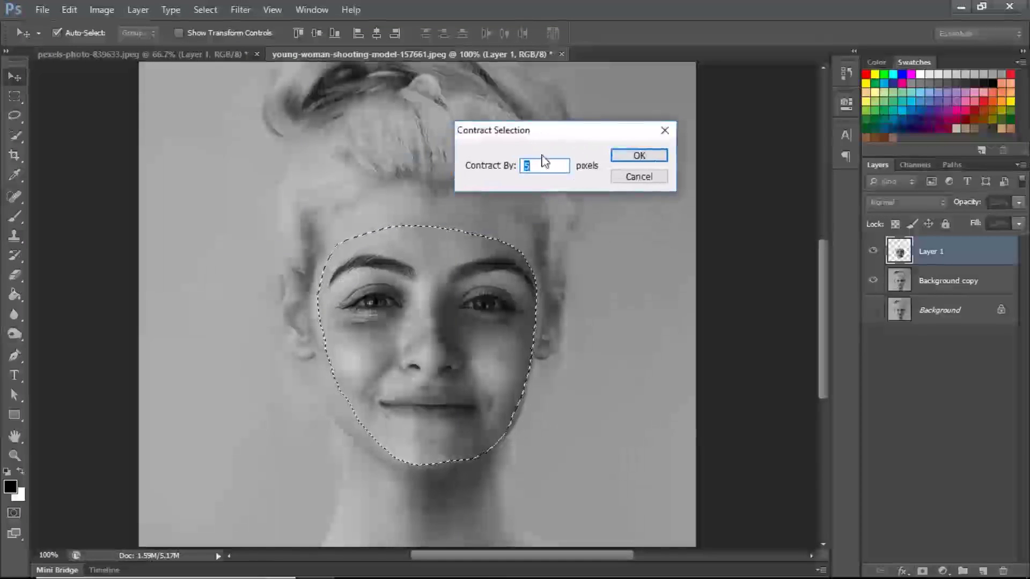
click(626, 158)
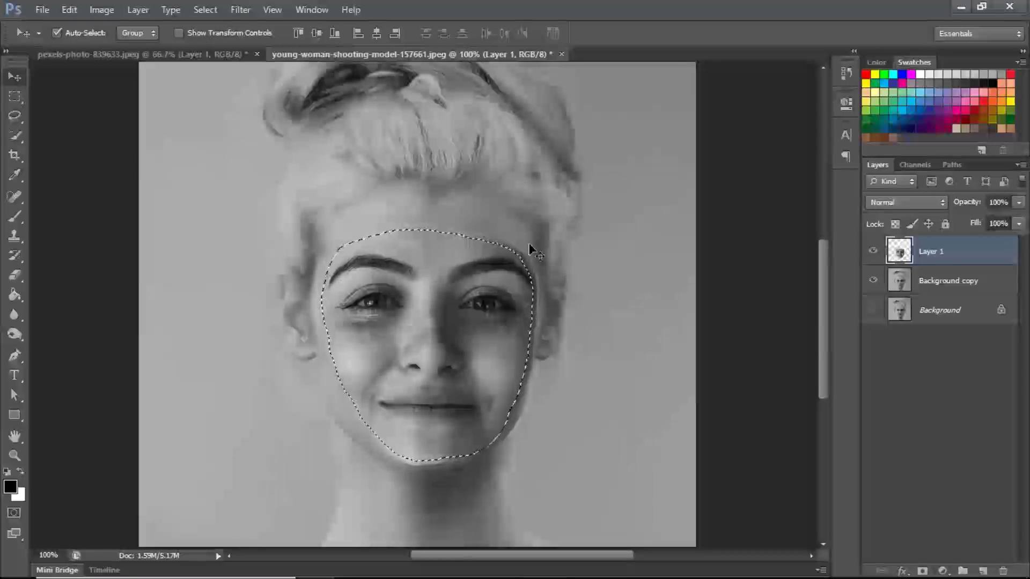
Step: Examine the contracted selection's edge around the face up close in full-screen view
key(ctrl+plus)
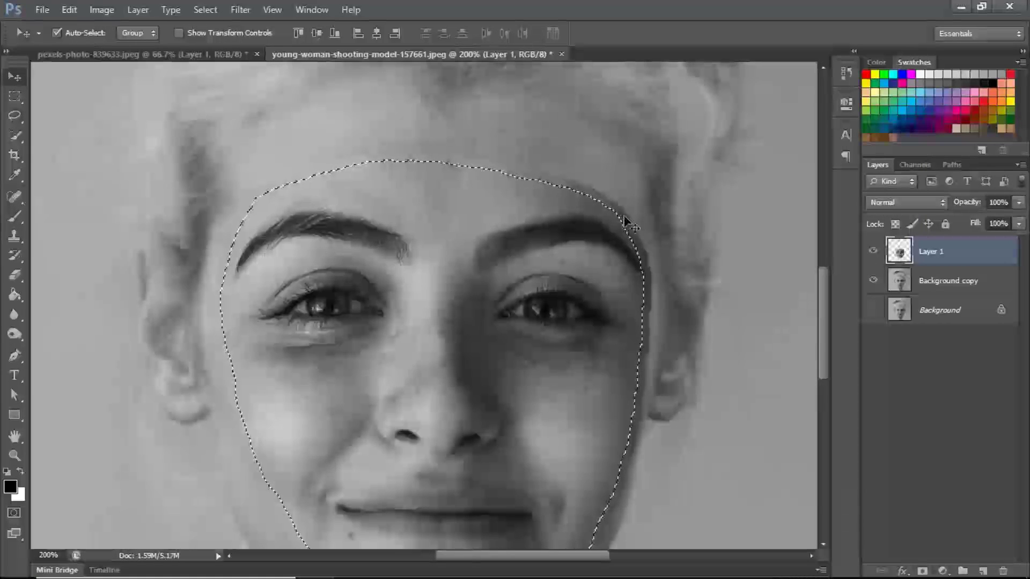
key(f)
key(f)
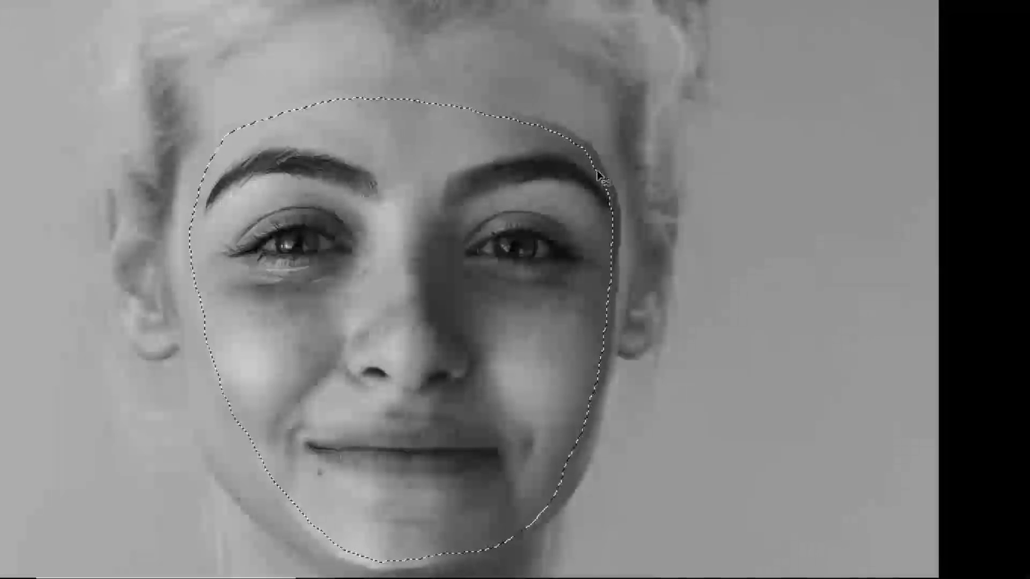
drag(605, 211, 717, 218)
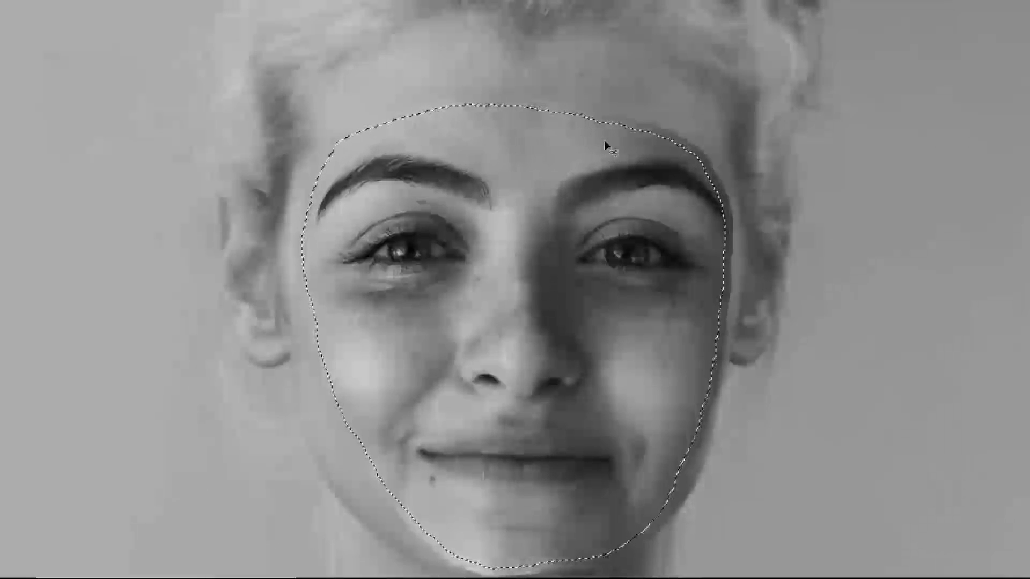
key(f)
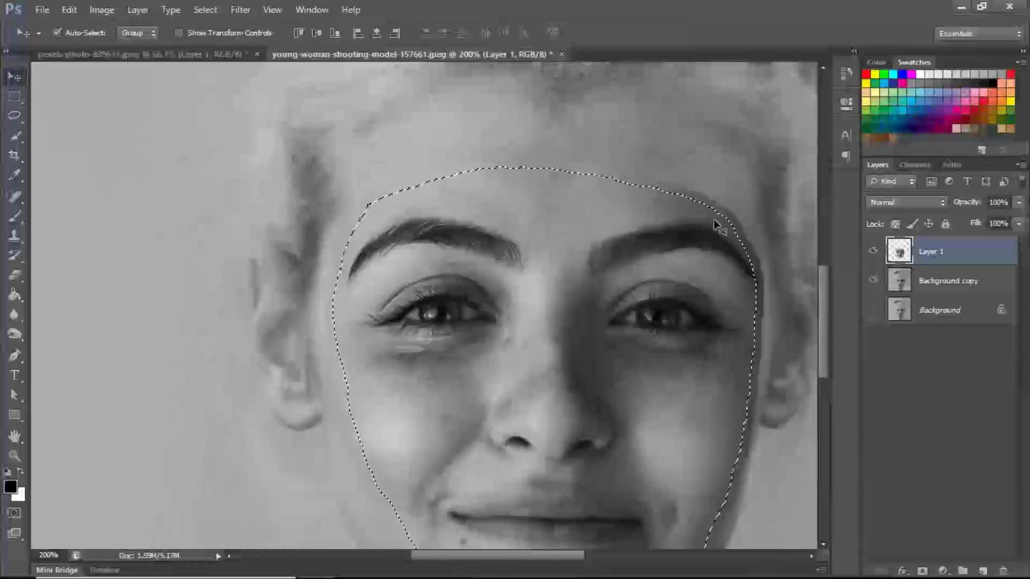
drag(622, 374, 554, 312)
key(ctrl+minus)
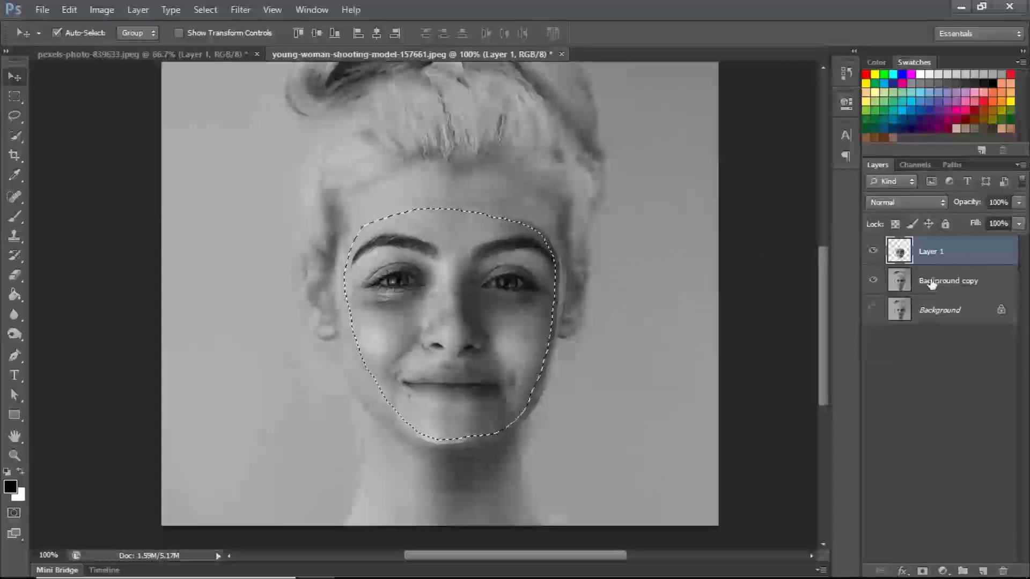
Step: Delete the selected face area from the Background copy layer and deselect
click(904, 287)
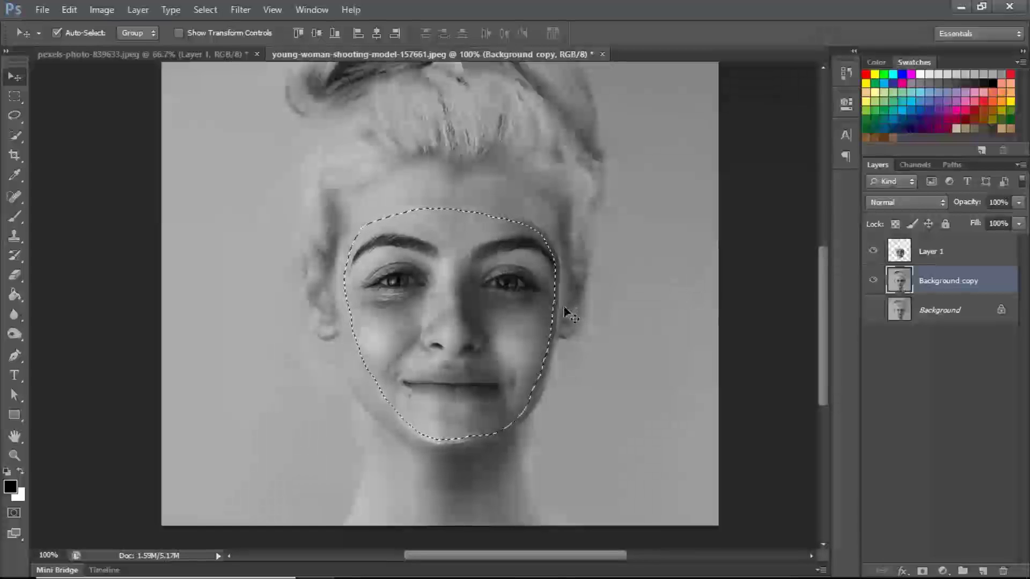
key(Delete)
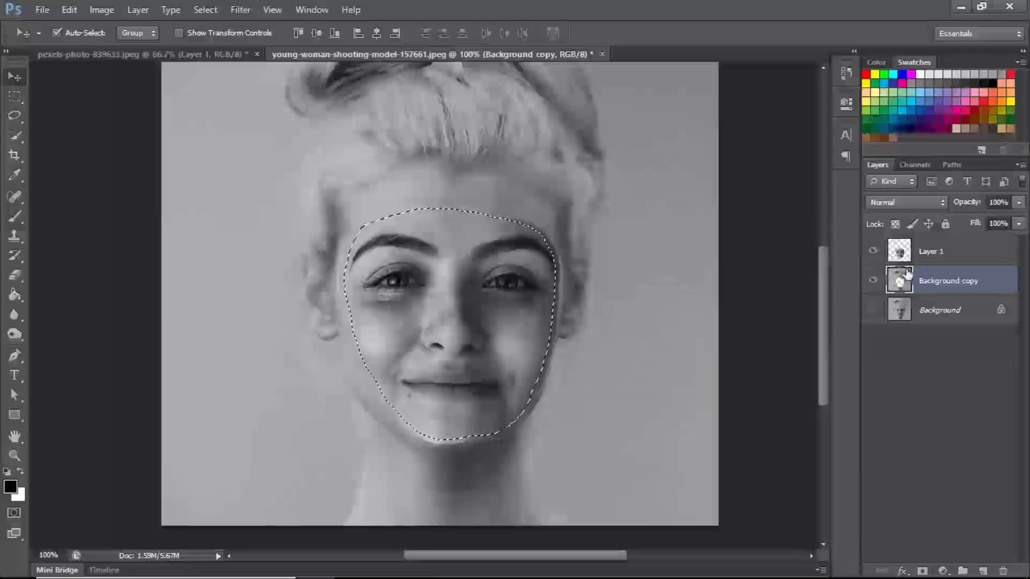
key(ctrl+d)
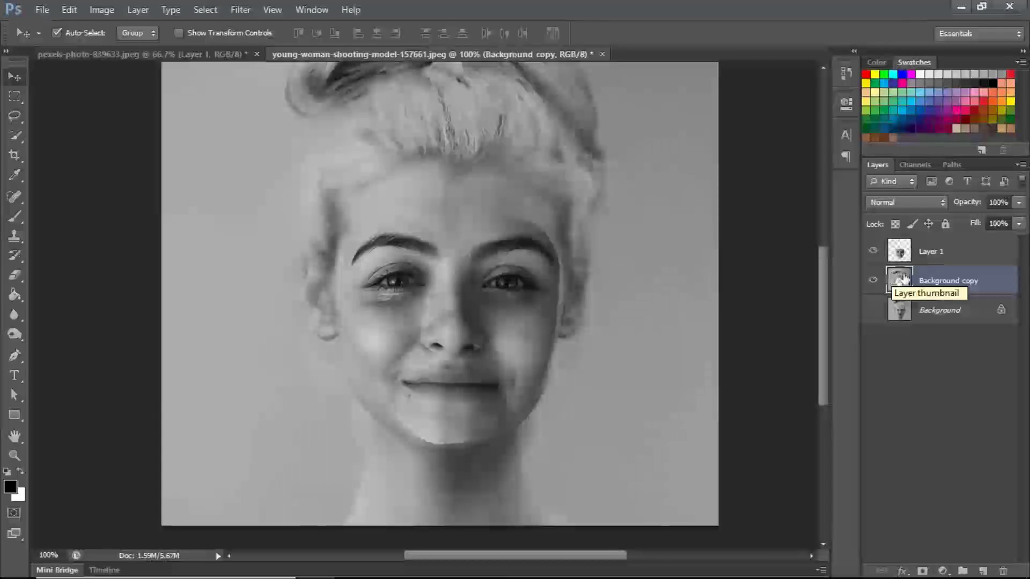
Step: Auto-blend Layer 1 and Background copy using the Panorama method with Seamless Tones and Colors
shift+click(941, 263)
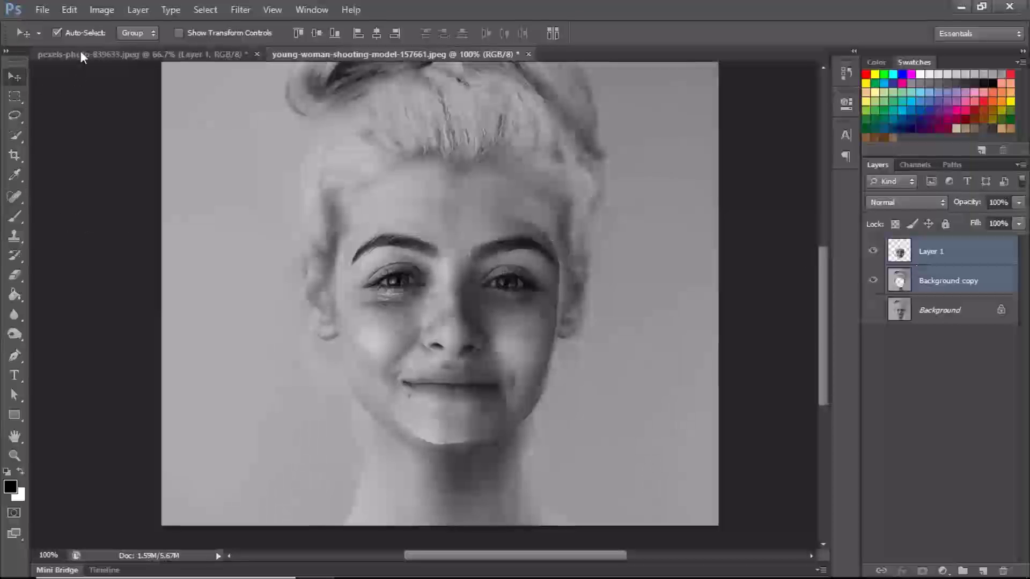
click(102, 9)
mouse_move(70, 12)
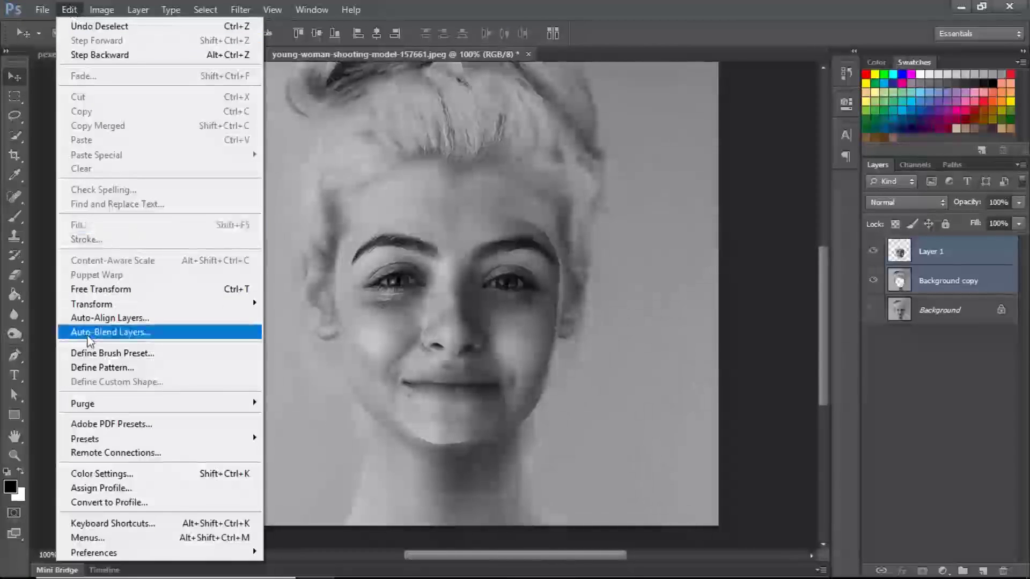
click(96, 334)
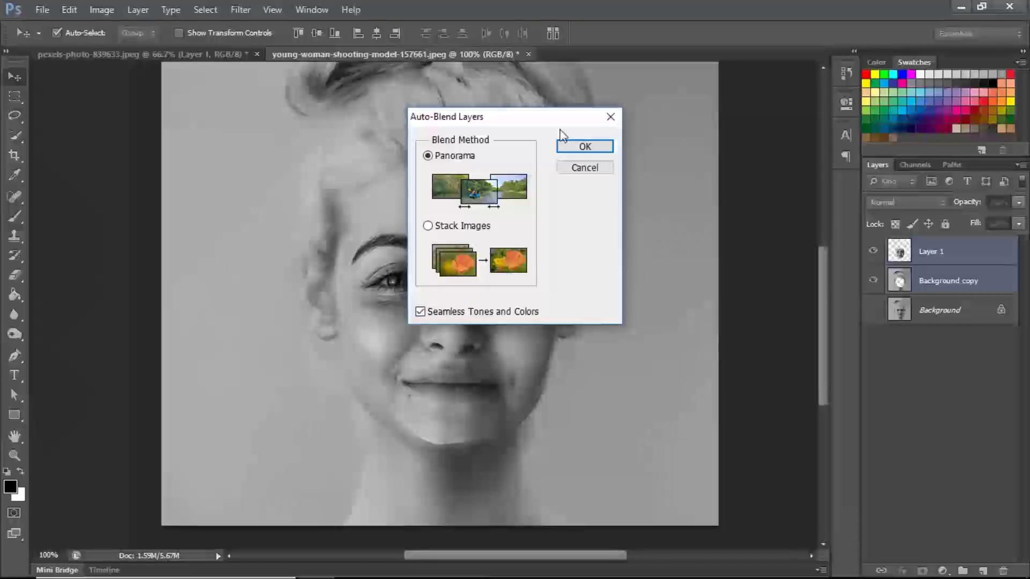
click(573, 150)
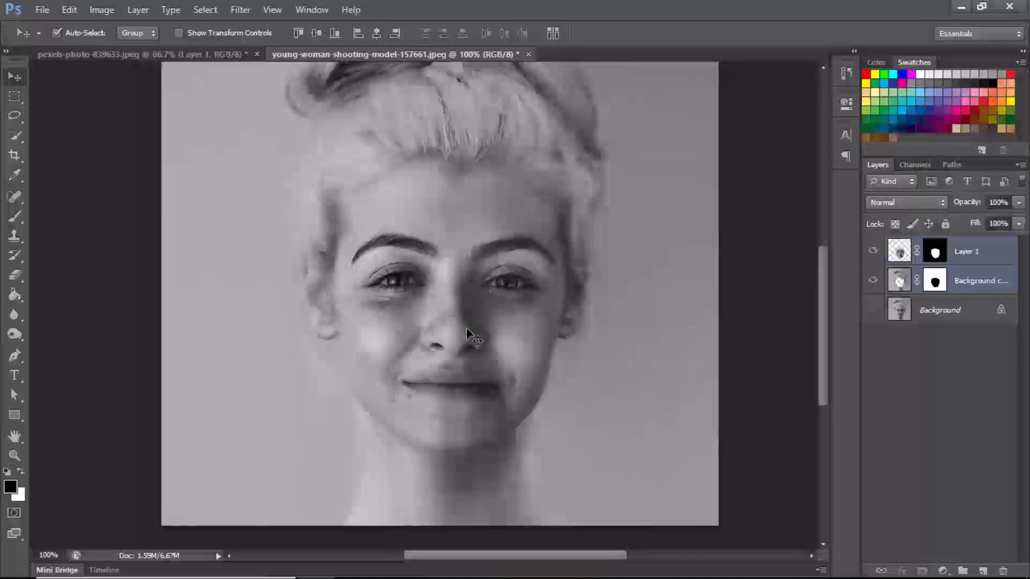
Step: Group the two blended layers and make the original Background layer visible
mouse_move(470, 329)
mouse_down()
mouse_move(437, 299)
mouse_move(417, 317)
mouse_move(467, 329)
mouse_up()
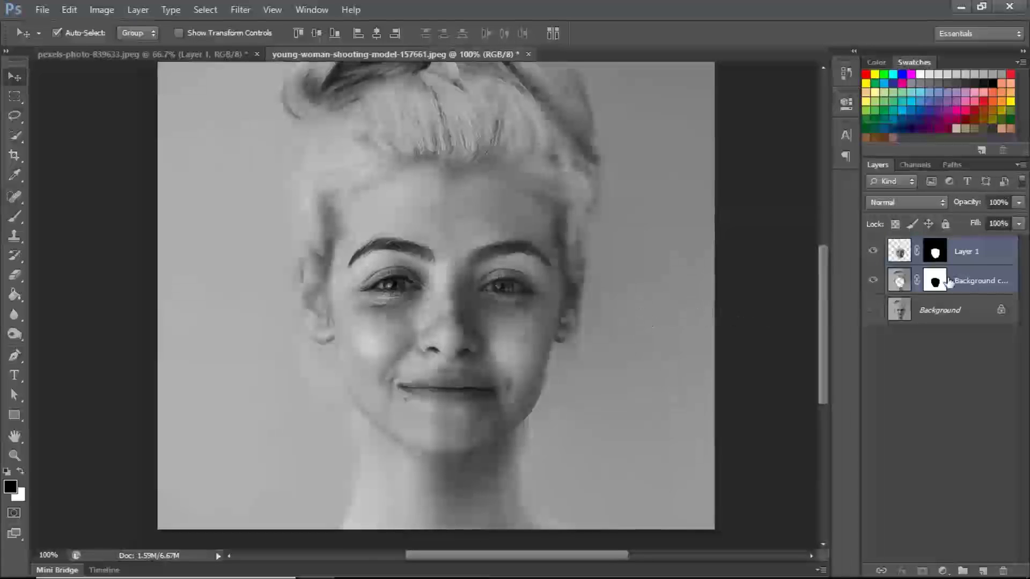
key(ctrl+g)
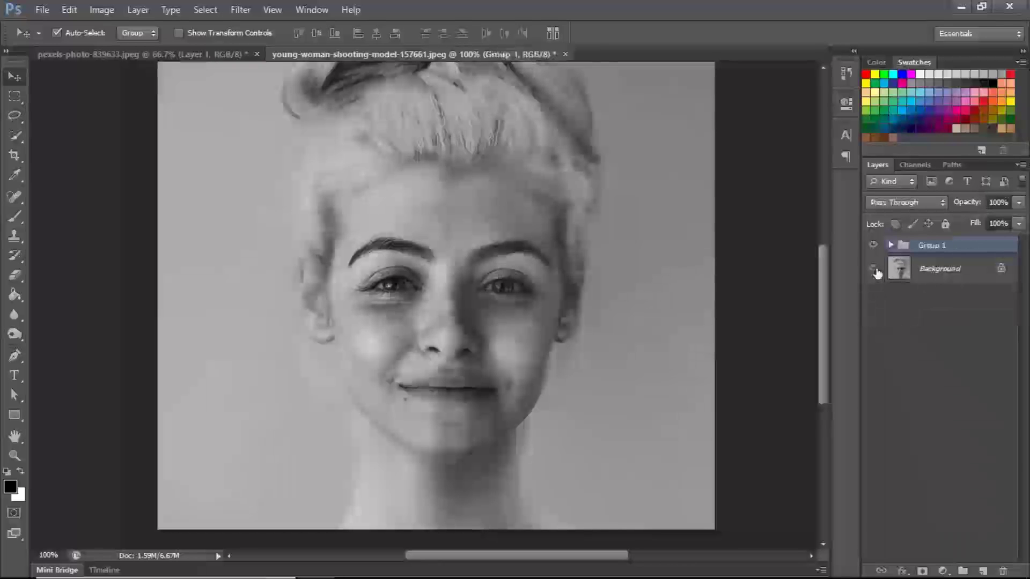
Step: Toggle the group's visibility to compare the swapped face with the original, and view the result full screen
click(874, 245)
click(874, 245)
click(873, 245)
click(873, 247)
click(874, 246)
click(874, 247)
click(874, 247)
click(873, 248)
click(873, 248)
click(872, 251)
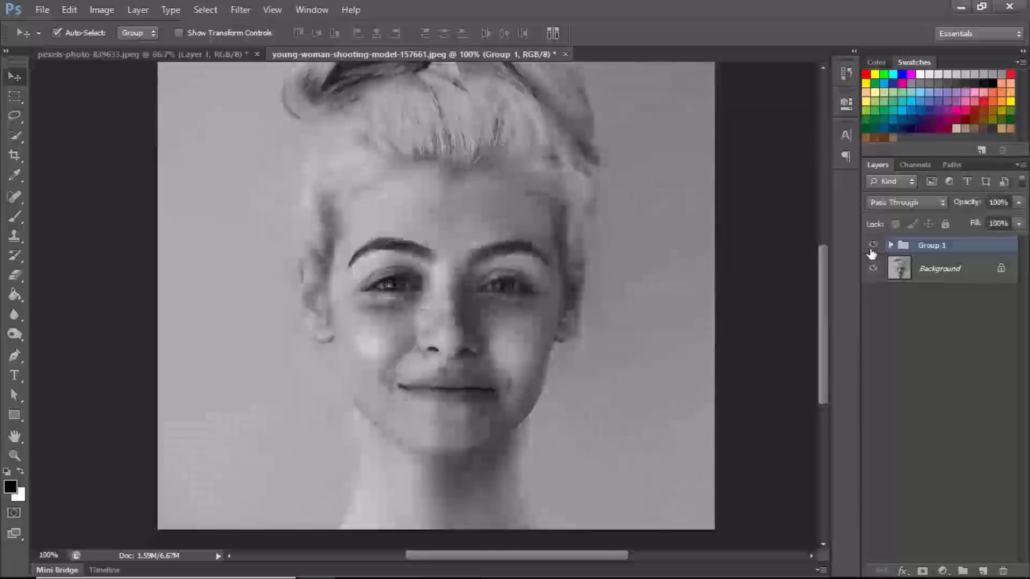
drag(682, 275, 674, 324)
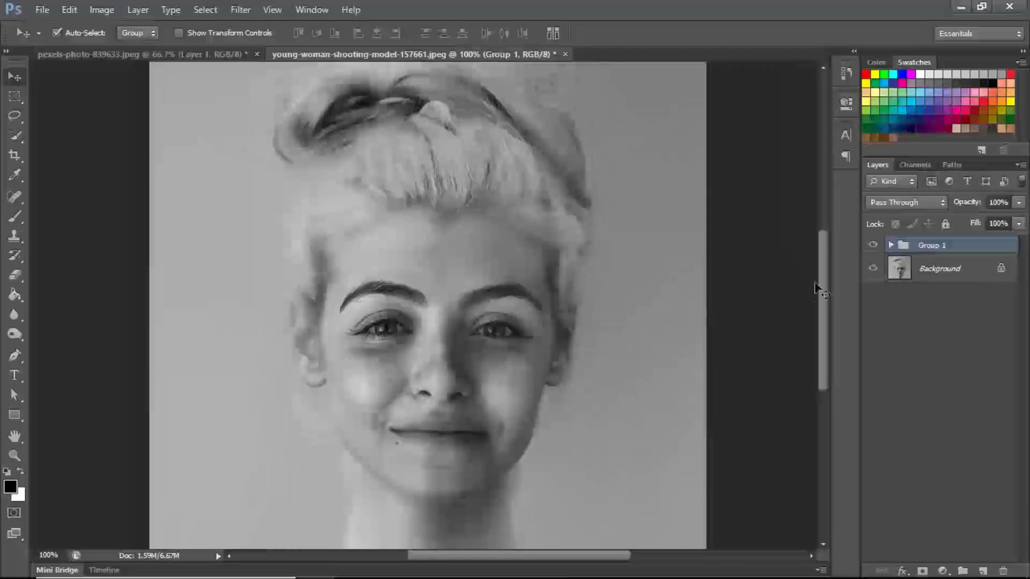
click(873, 248)
click(872, 248)
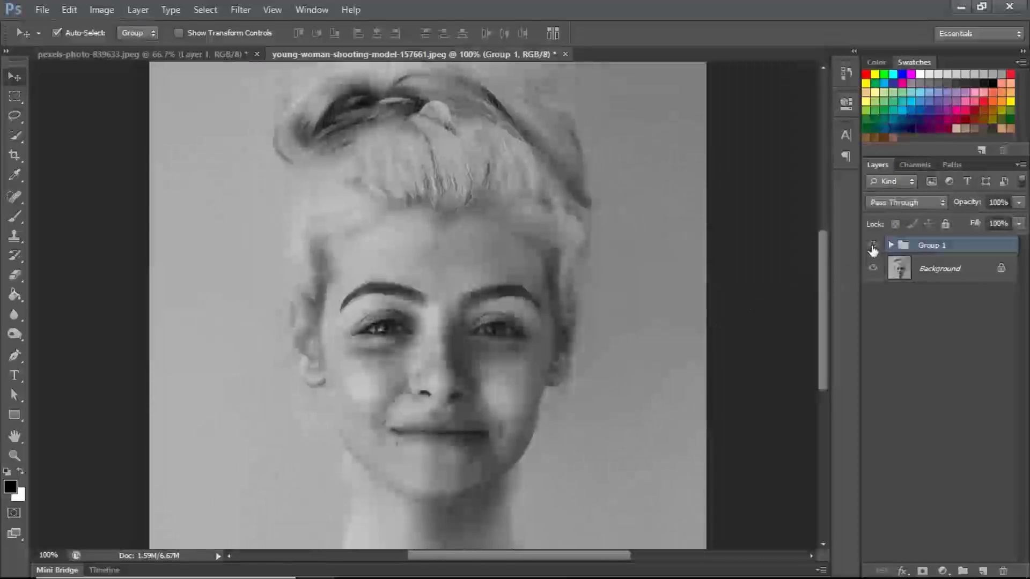
key(f)
key(f)
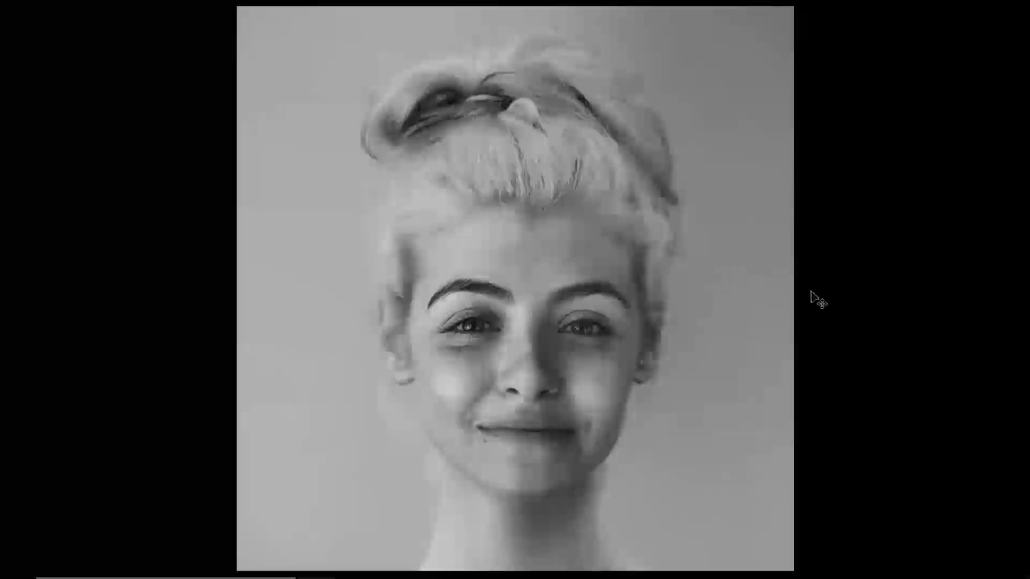
Step: Exit the full-screen view and toggle Group 1's visibility repeatedly to compare the swapped face with the original portrait
key(f)
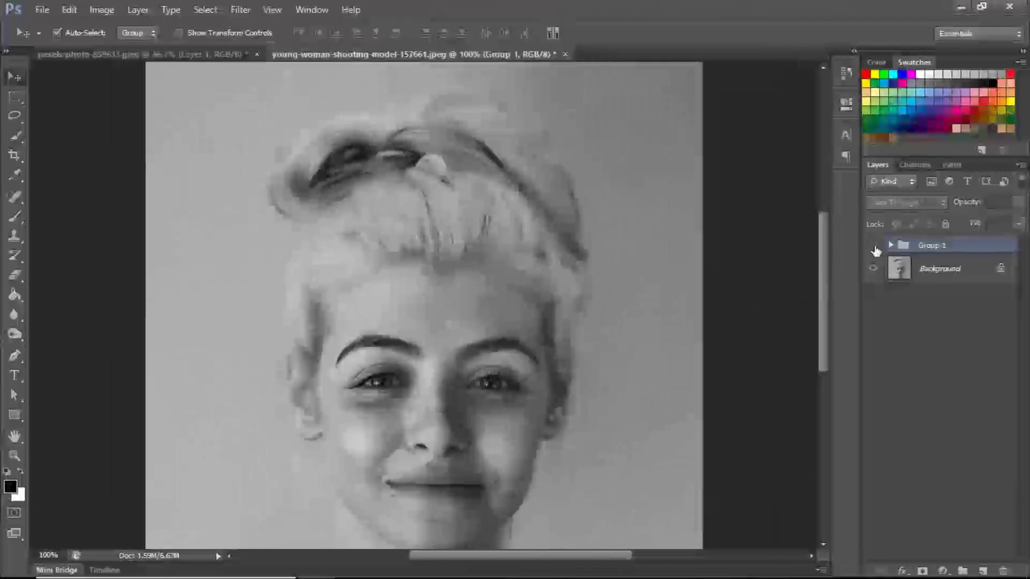
click(875, 251)
drag(655, 363, 655, 307)
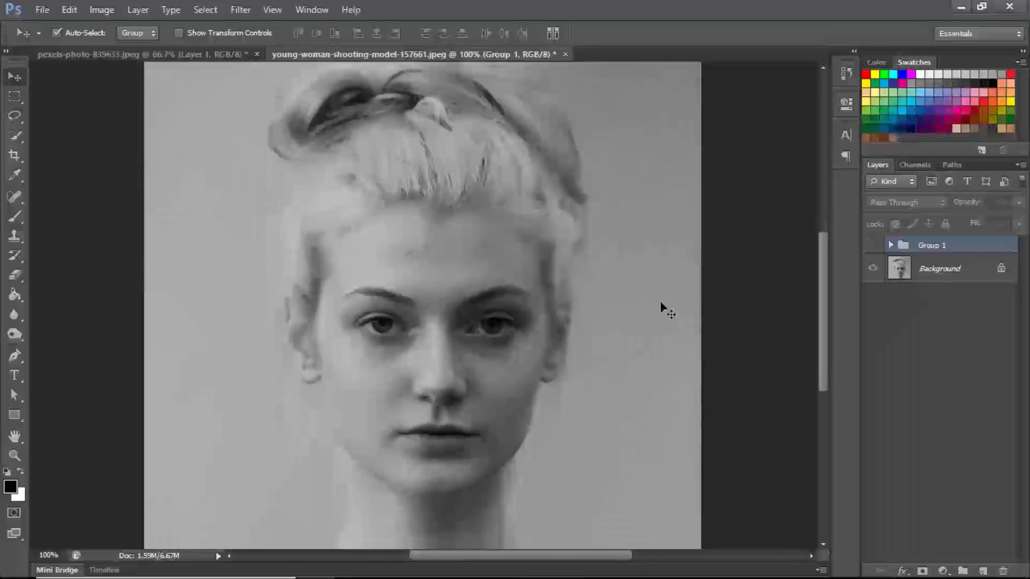
key(ctrl+minus)
click(875, 248)
click(875, 247)
click(876, 247)
click(875, 247)
click(875, 247)
click(875, 248)
click(877, 247)
click(877, 247)
click(878, 248)
click(878, 248)
click(875, 247)
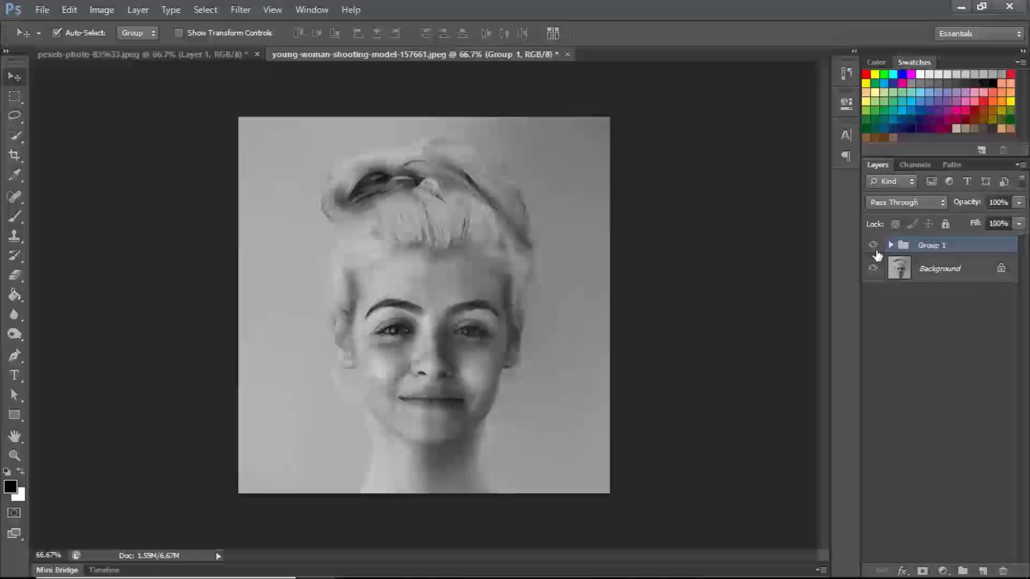
key(ctrl+plus)
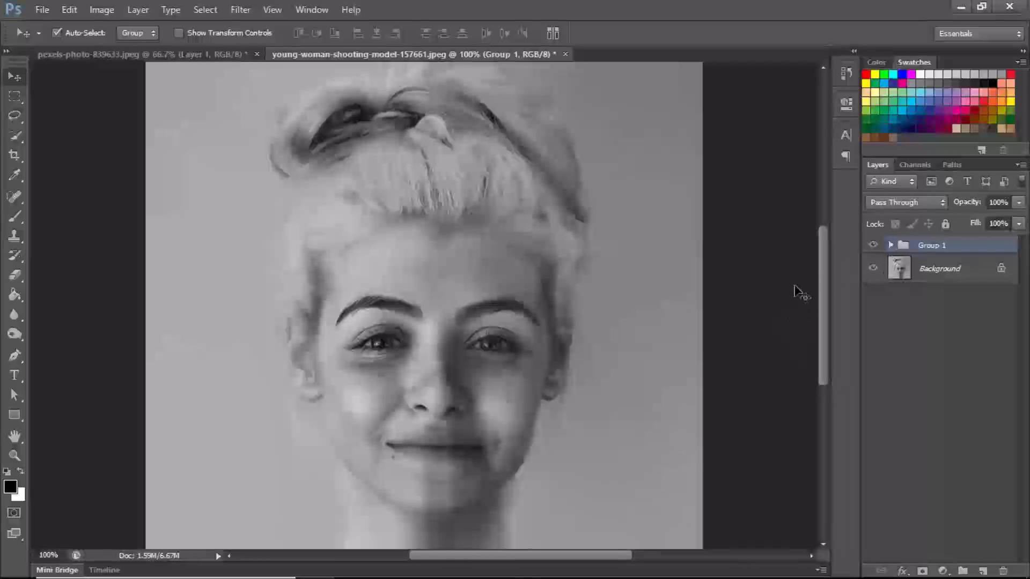
Step: Add a black layer mask to the collapsed Group 1 so that the whole group is hidden
click(890, 245)
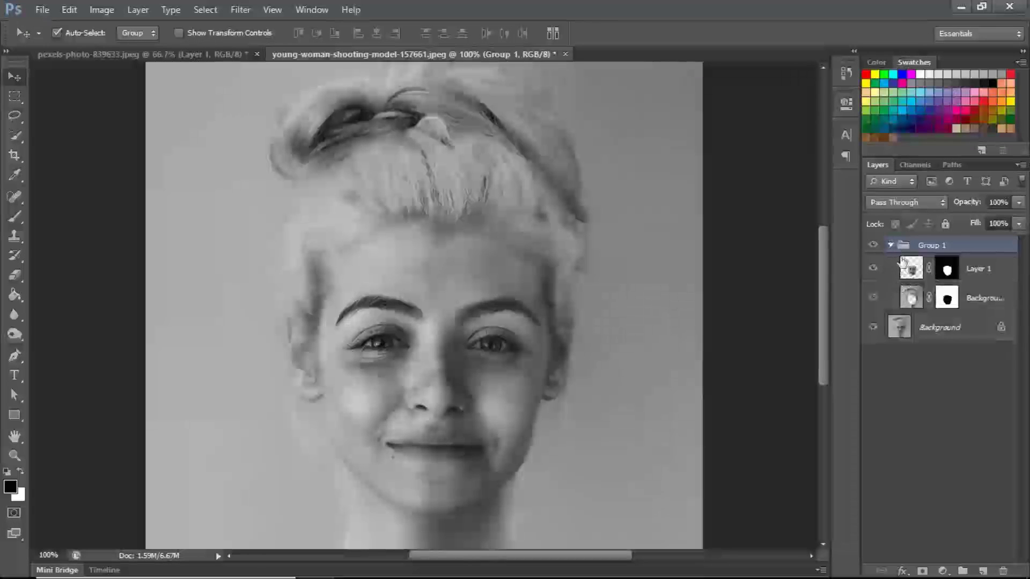
click(890, 246)
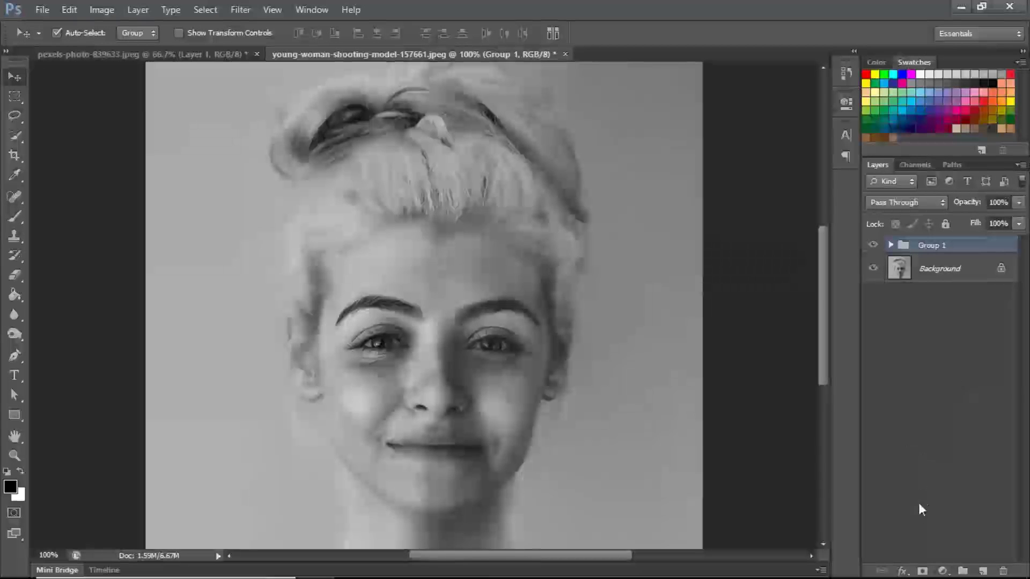
alt+click(923, 572)
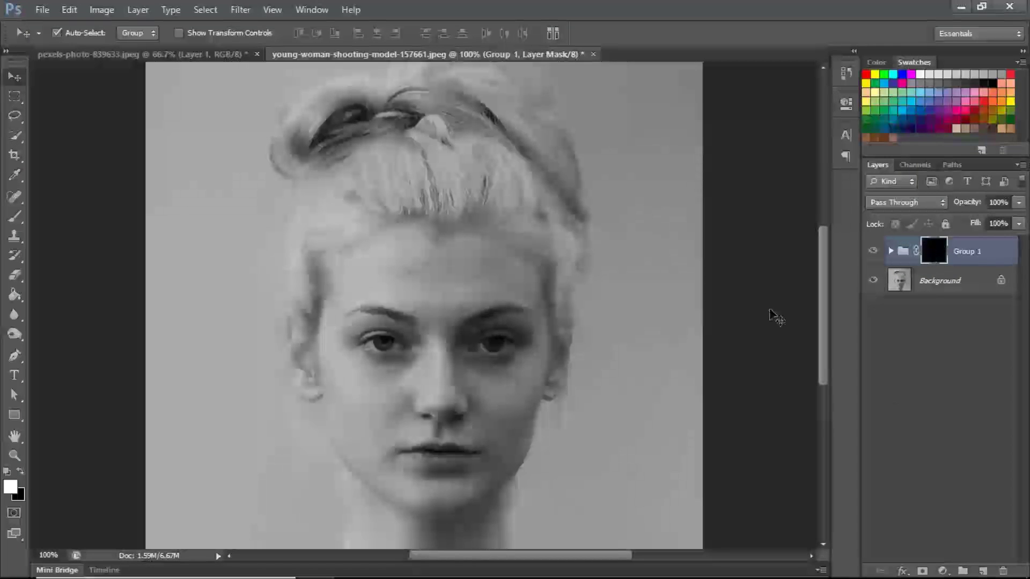
Step: Paint with a white 45 px brush on Group 1's mask to reveal the first eye and its eyebrow
drag(608, 380, 578, 302)
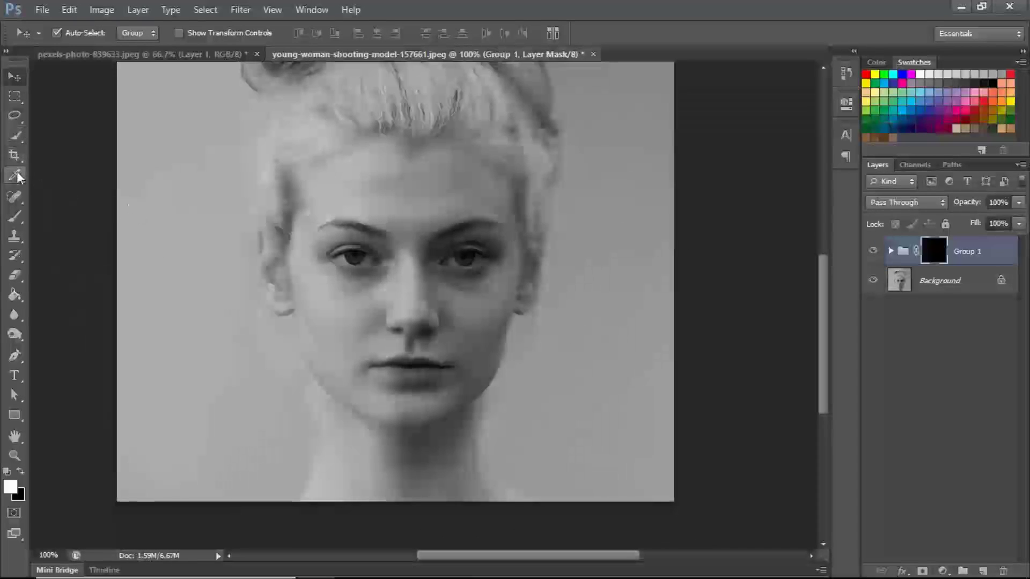
key(b)
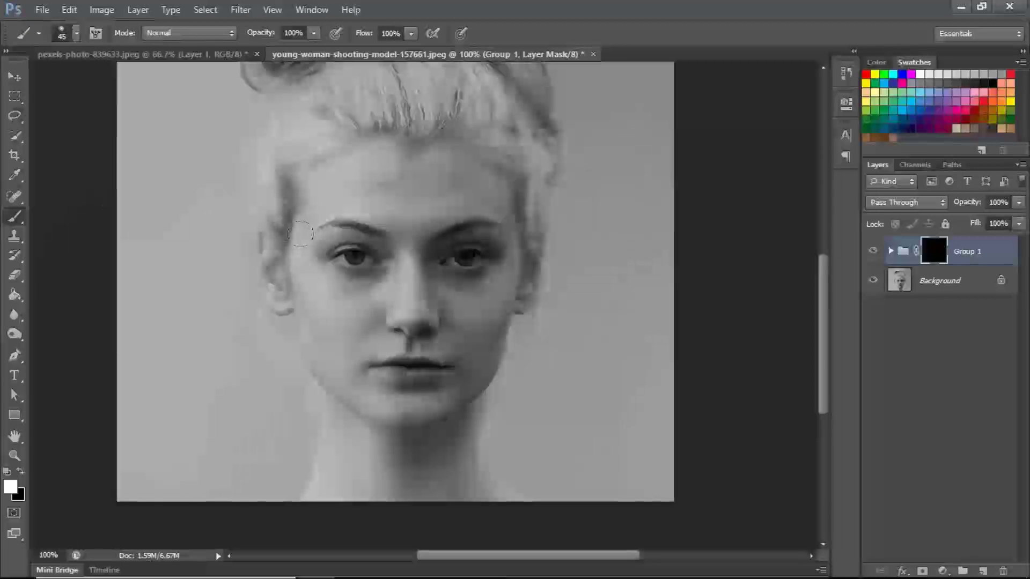
drag(355, 217, 351, 274)
mouse_move(341, 236)
mouse_down()
mouse_move(360, 218)
mouse_move(361, 288)
mouse_up()
mouse_move(346, 225)
mouse_down()
mouse_move(325, 255)
mouse_move(341, 227)
mouse_move(391, 280)
mouse_up()
drag(363, 225, 398, 282)
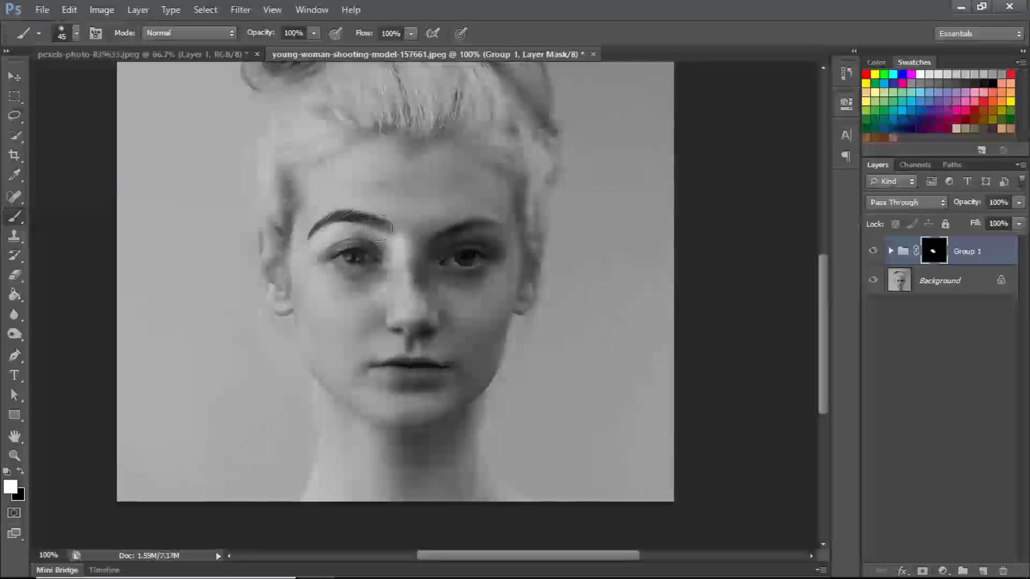
mouse_move(379, 228)
mouse_down()
mouse_move(433, 261)
mouse_move(385, 275)
mouse_up()
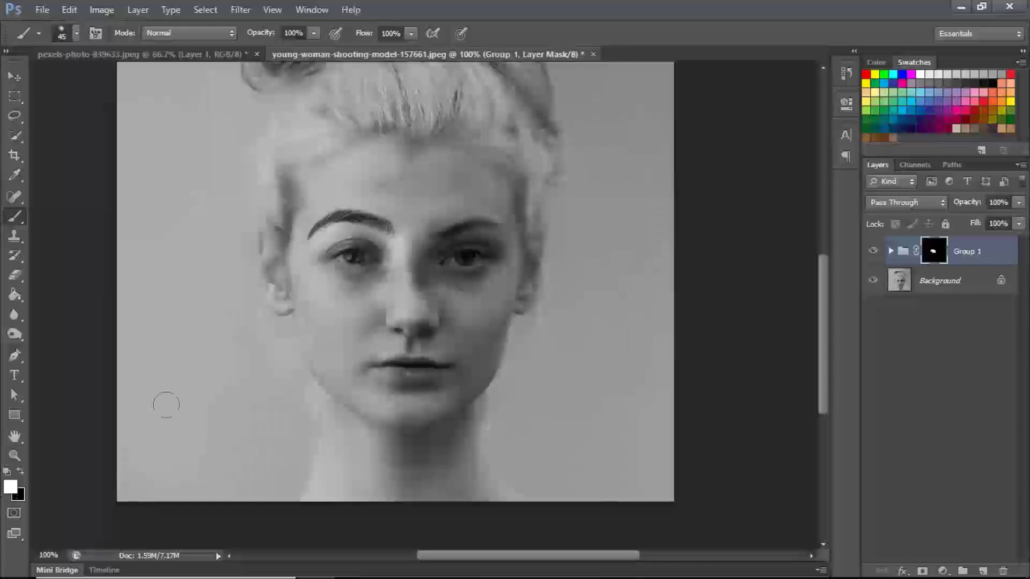
Step: Paint white on Group 1's mask over the cheeks, nose, mouth and other eye to reveal the rest of the smiling face
mouse_move(348, 260)
mouse_down()
mouse_move(366, 290)
mouse_move(343, 278)
mouse_up()
mouse_move(375, 322)
mouse_down()
mouse_move(342, 261)
mouse_move(358, 322)
mouse_move(335, 261)
mouse_move(336, 333)
mouse_move(336, 307)
mouse_up()
drag(373, 261, 395, 335)
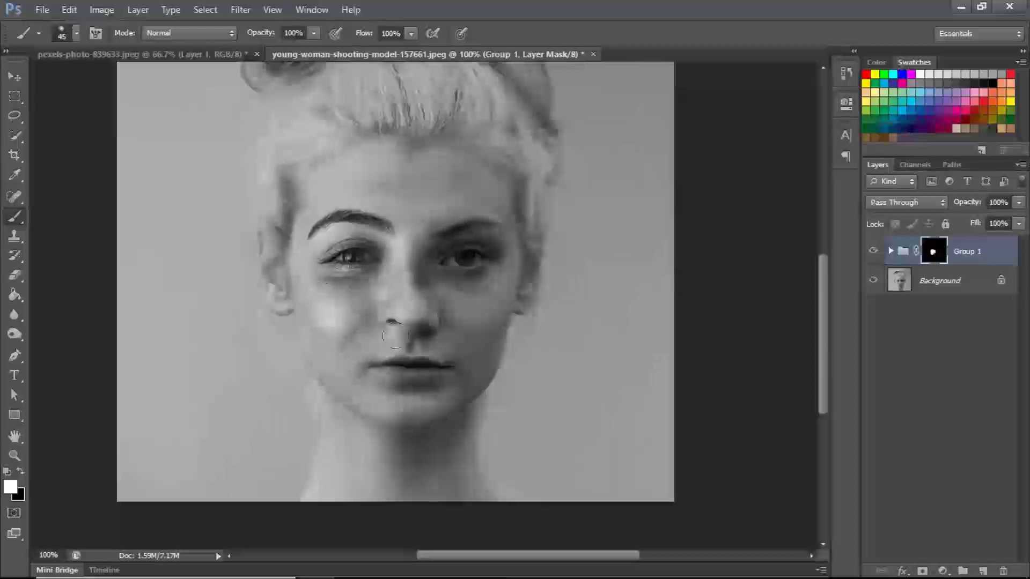
mouse_move(384, 252)
mouse_down()
mouse_move(409, 334)
mouse_move(396, 248)
mouse_move(429, 314)
mouse_move(412, 278)
mouse_move(416, 245)
mouse_move(414, 341)
mouse_move(434, 242)
mouse_move(427, 340)
mouse_move(449, 234)
mouse_move(458, 248)
mouse_move(483, 240)
mouse_move(487, 265)
mouse_move(499, 219)
mouse_move(495, 298)
mouse_move(410, 208)
mouse_move(476, 239)
mouse_move(368, 213)
mouse_move(408, 187)
mouse_move(473, 205)
mouse_move(352, 188)
mouse_move(346, 223)
mouse_move(386, 202)
mouse_move(462, 209)
mouse_move(425, 198)
mouse_move(505, 223)
mouse_move(502, 285)
mouse_move(507, 234)
mouse_move(475, 366)
mouse_move(494, 334)
mouse_move(484, 317)
mouse_move(431, 372)
mouse_move(427, 297)
mouse_move(406, 376)
mouse_move(398, 285)
mouse_move(395, 366)
mouse_up()
mouse_move(386, 310)
mouse_down()
mouse_move(385, 394)
mouse_move(367, 326)
mouse_move(366, 391)
mouse_move(325, 321)
mouse_move(345, 397)
mouse_move(312, 314)
mouse_up()
mouse_move(321, 352)
mouse_down()
mouse_move(314, 315)
mouse_move(331, 378)
mouse_move(304, 281)
mouse_move(321, 351)
mouse_up()
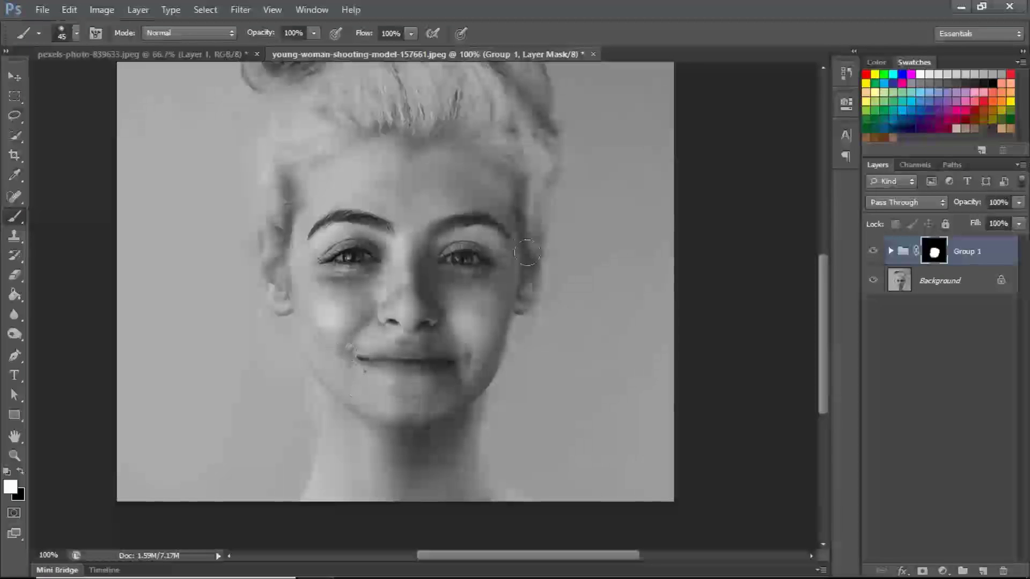
Step: Toggle the masked group's visibility repeatedly to check the blended face against the original
click(874, 252)
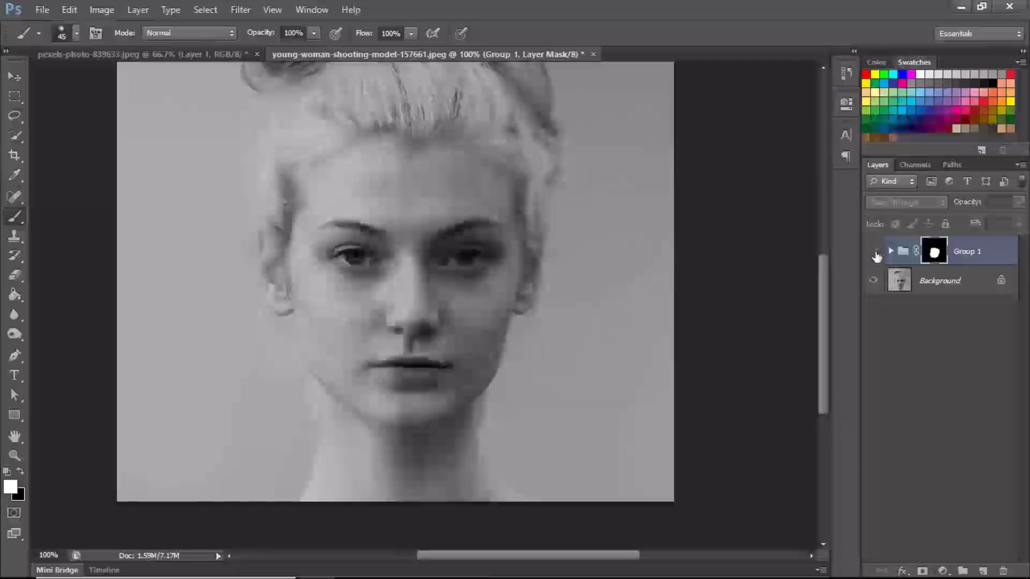
click(873, 254)
click(873, 254)
click(873, 254)
click(873, 254)
click(872, 255)
click(873, 254)
click(871, 255)
click(871, 255)
click(871, 255)
click(871, 255)
click(871, 256)
click(871, 257)
click(871, 256)
click(871, 256)
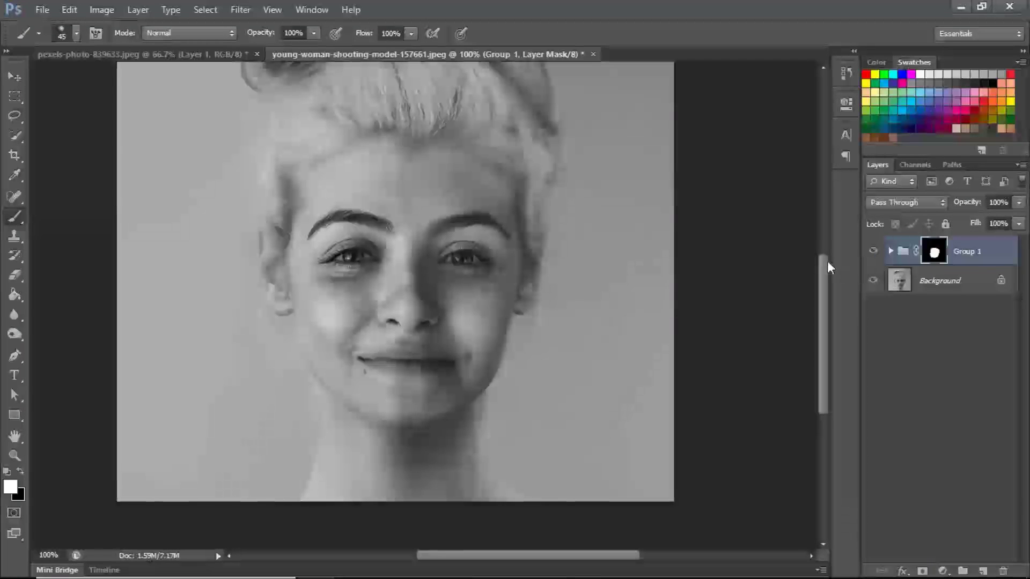
click(872, 255)
click(872, 255)
click(872, 256)
click(873, 256)
click(872, 256)
click(872, 257)
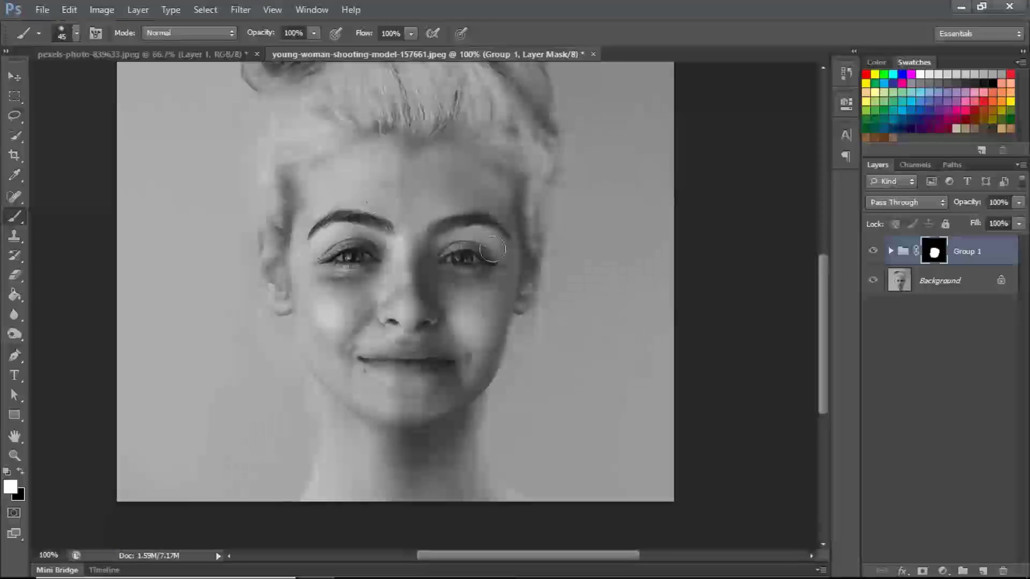
Step: After trying the Blur tool, retouch the cheek's outer edge on Group 1's mask with the Content-Aware Spot Healing Brush
scroll(492, 247, up, 2)
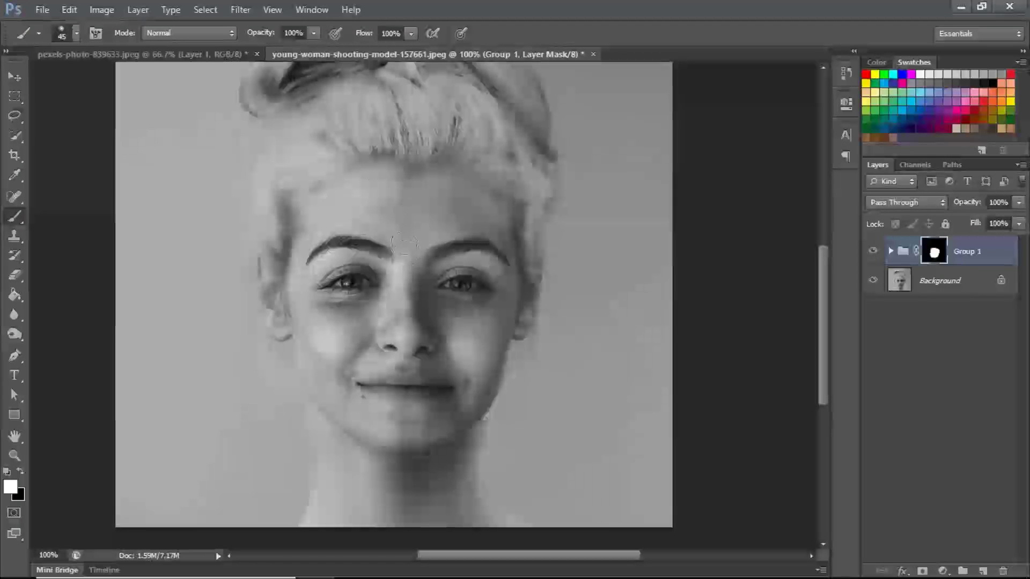
click(14, 316)
click(74, 314)
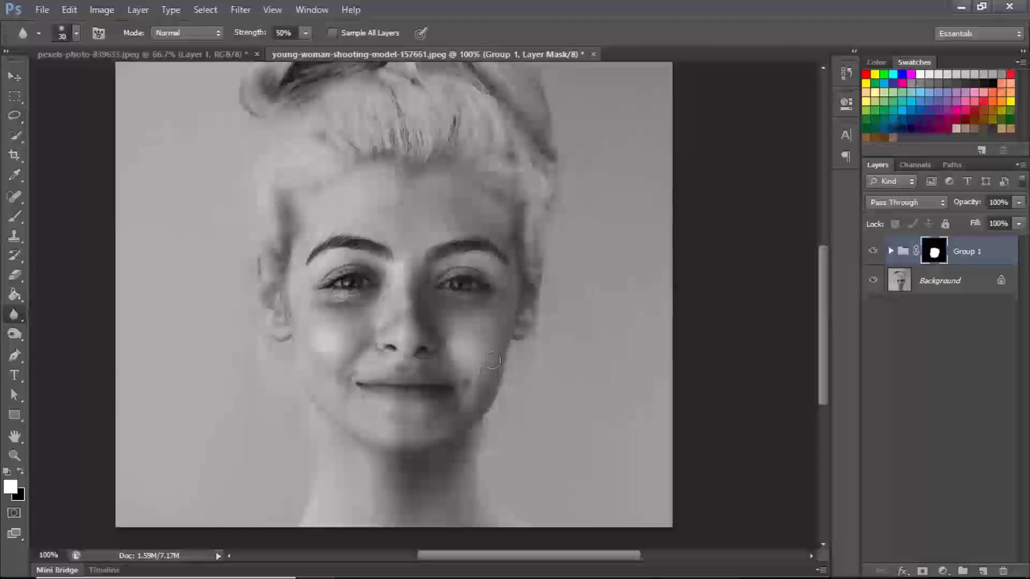
key(ctrl+plus)
mouse_move(557, 434)
mouse_down()
mouse_move(494, 290)
mouse_move(533, 420)
mouse_up()
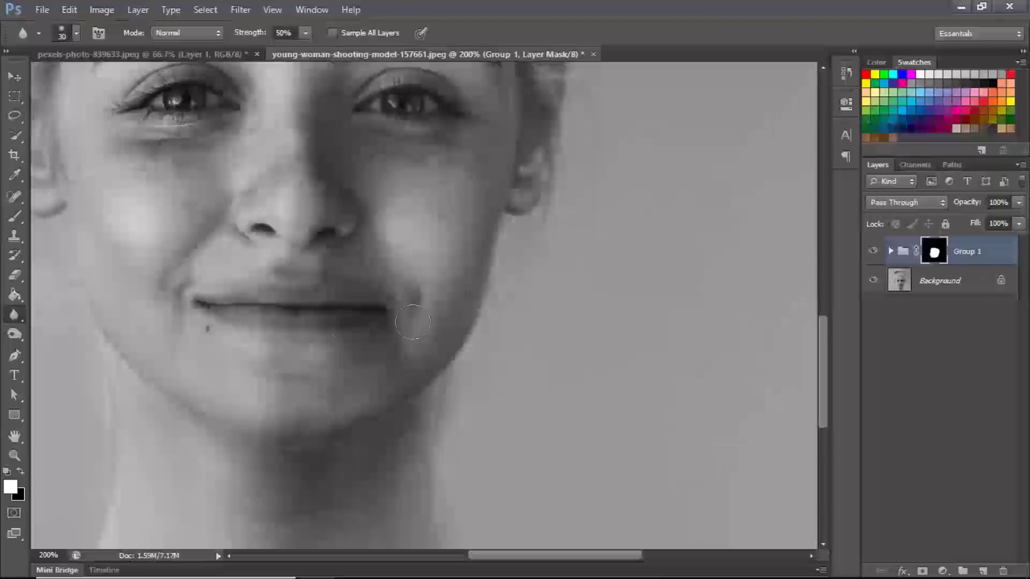
click(18, 198)
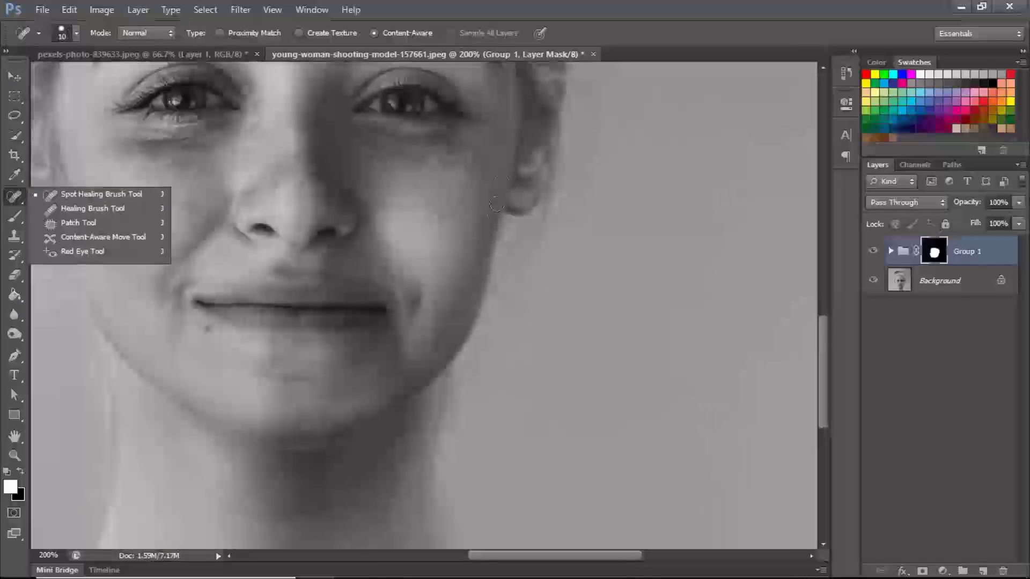
click(67, 195)
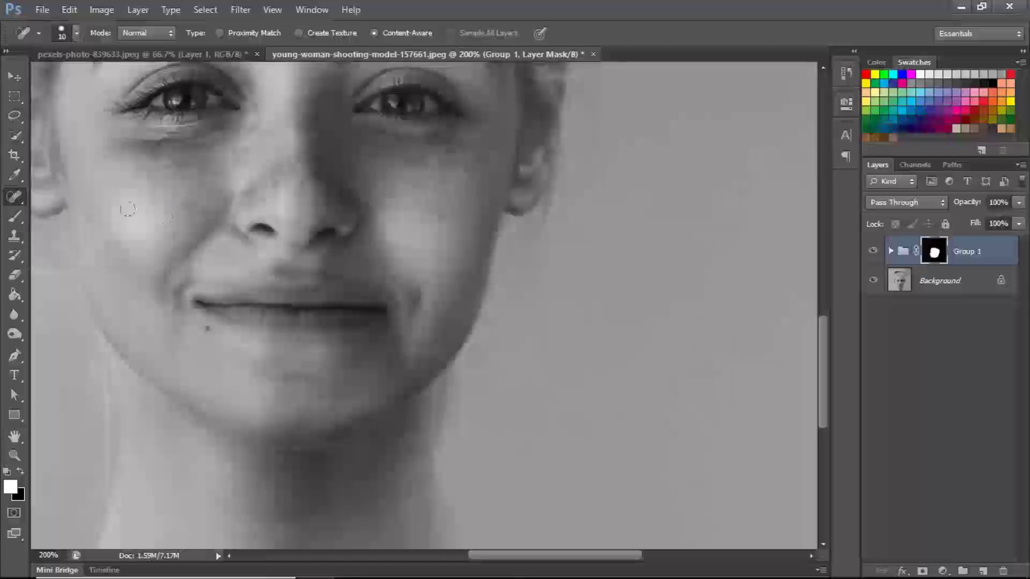
click(489, 241)
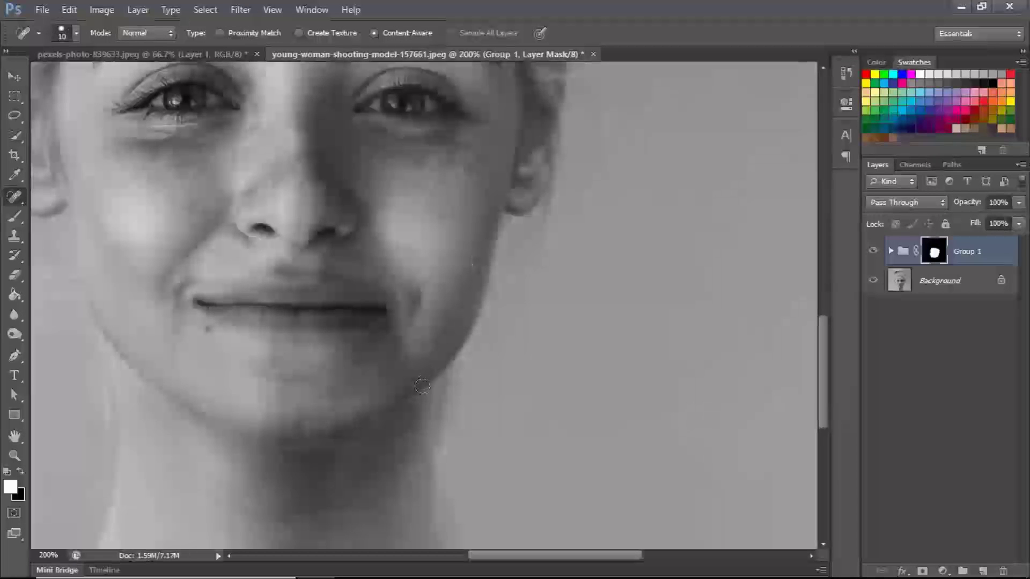
Step: Review the retouched face at 100% and compare it with the original by switching Group 1 off and on
key(ctrl+minus)
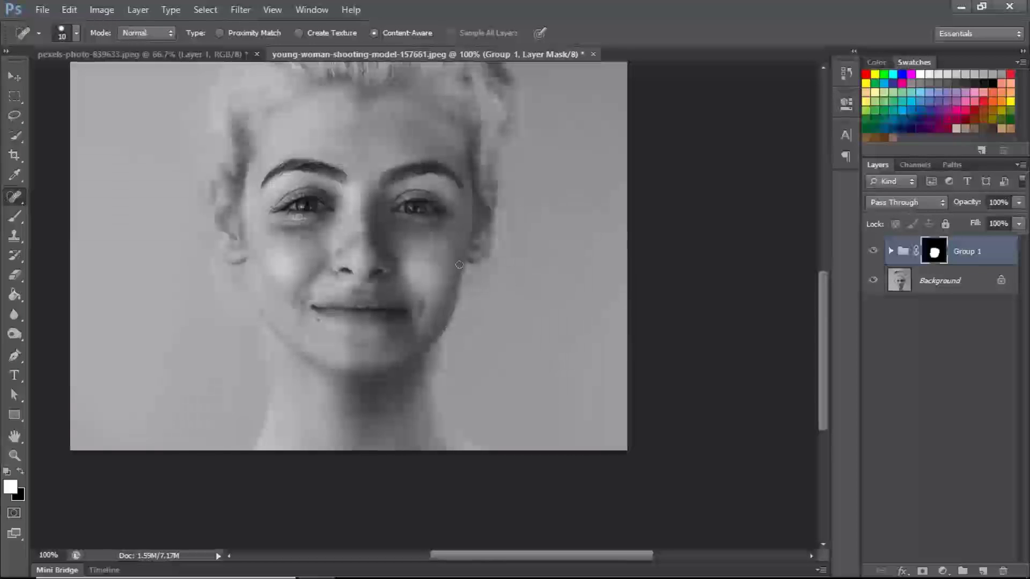
drag(486, 224, 511, 265)
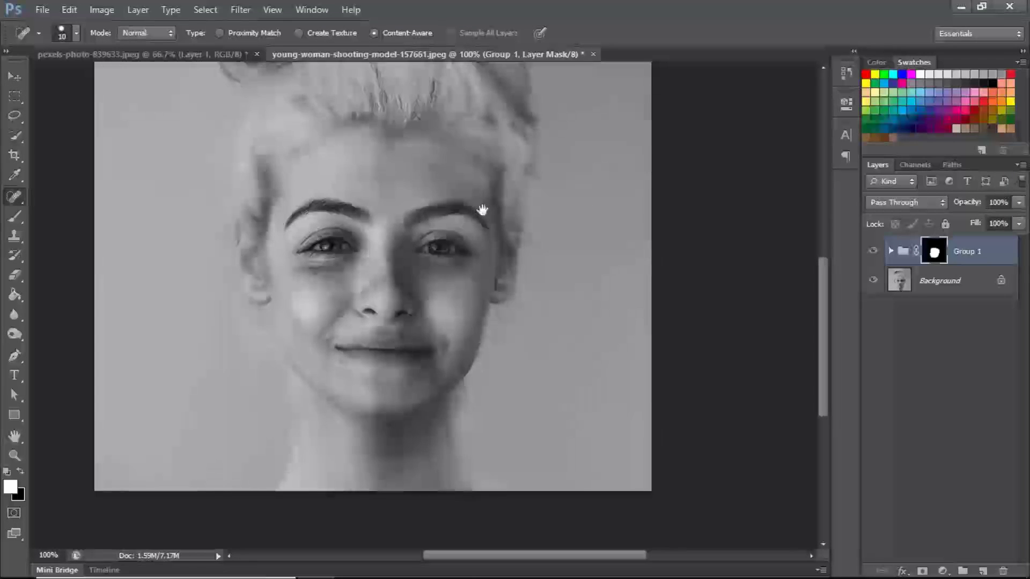
drag(481, 210, 491, 230)
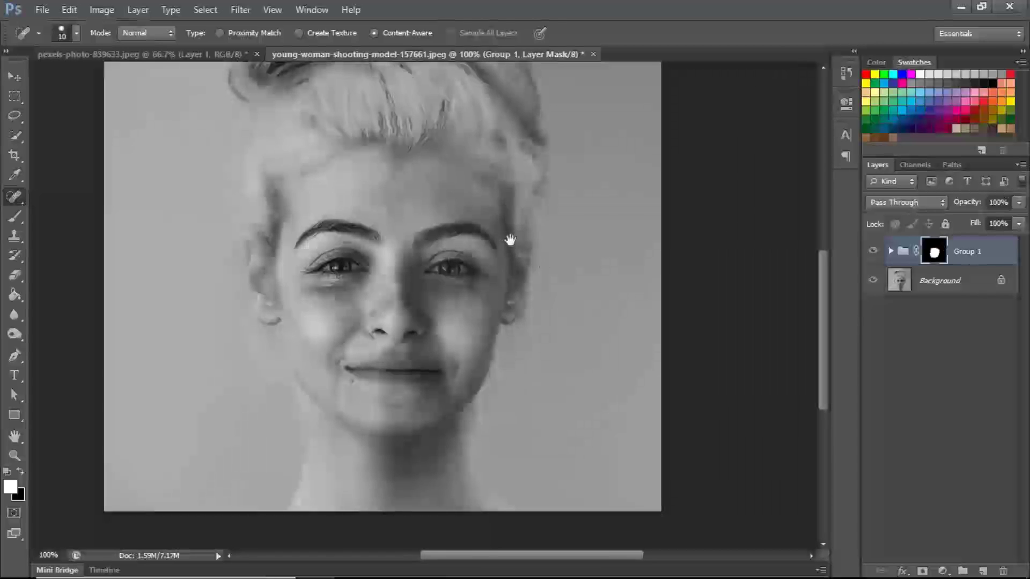
drag(508, 239, 533, 280)
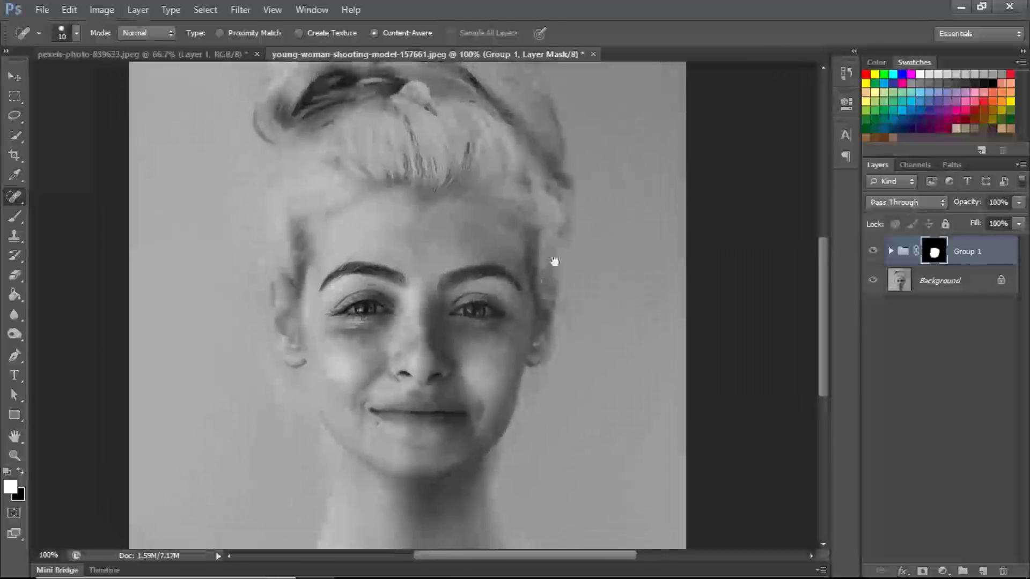
click(873, 251)
click(873, 252)
click(872, 251)
click(873, 252)
click(873, 253)
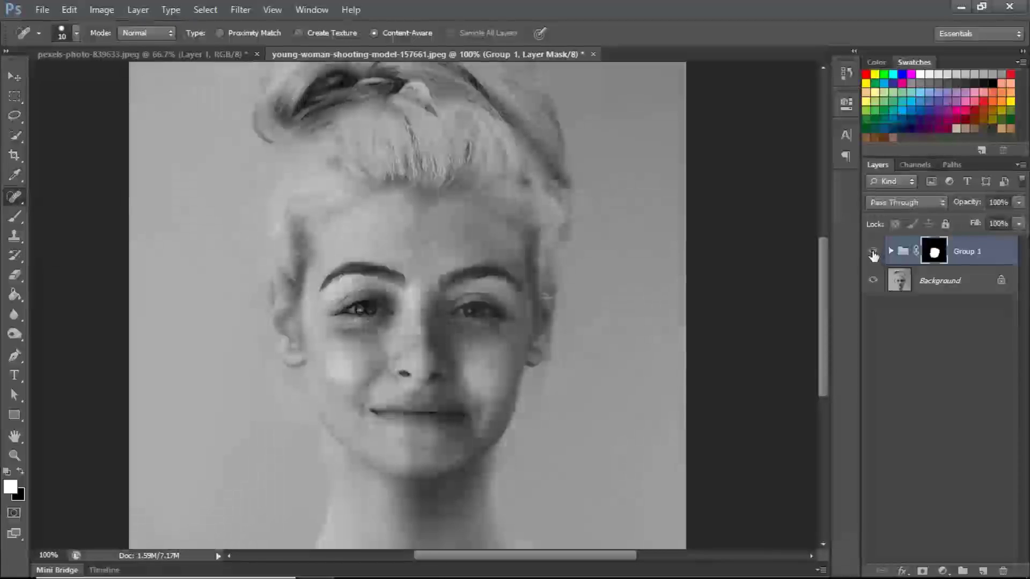
drag(596, 301, 590, 267)
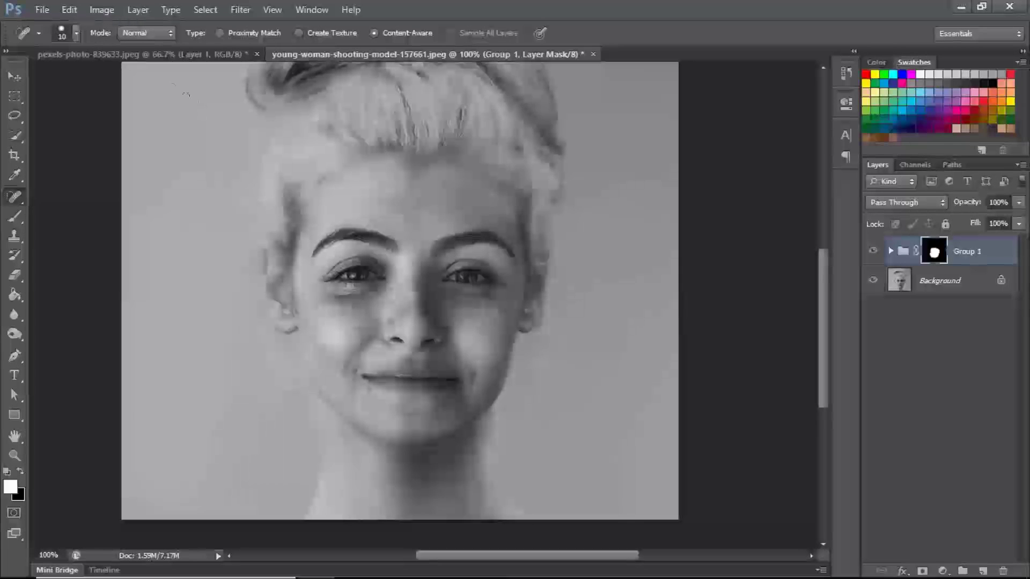
Step: In pexels-photo-839633.jpeg, delete Layer 1 and leave only the colour Background layer visible
click(181, 56)
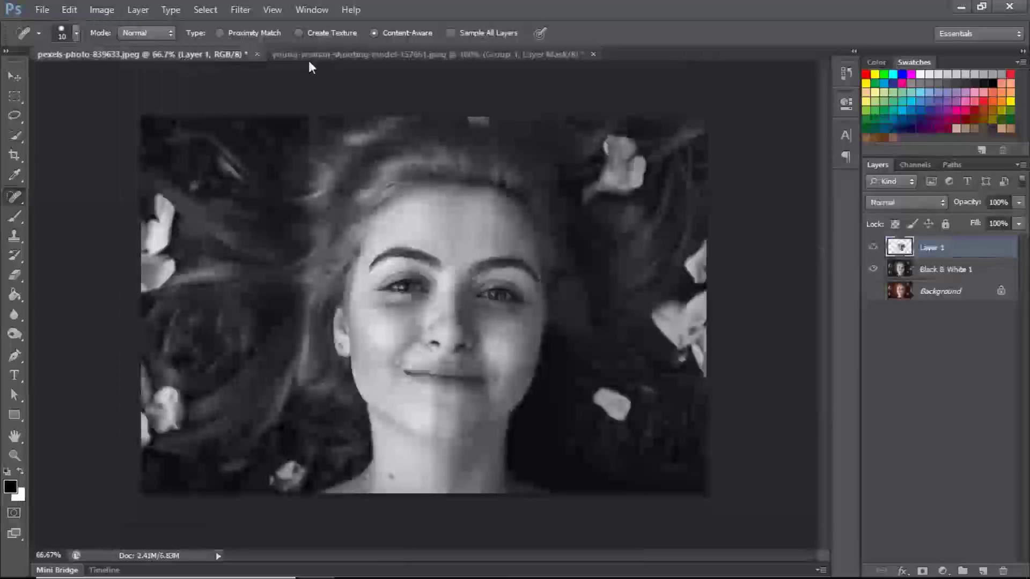
click(874, 291)
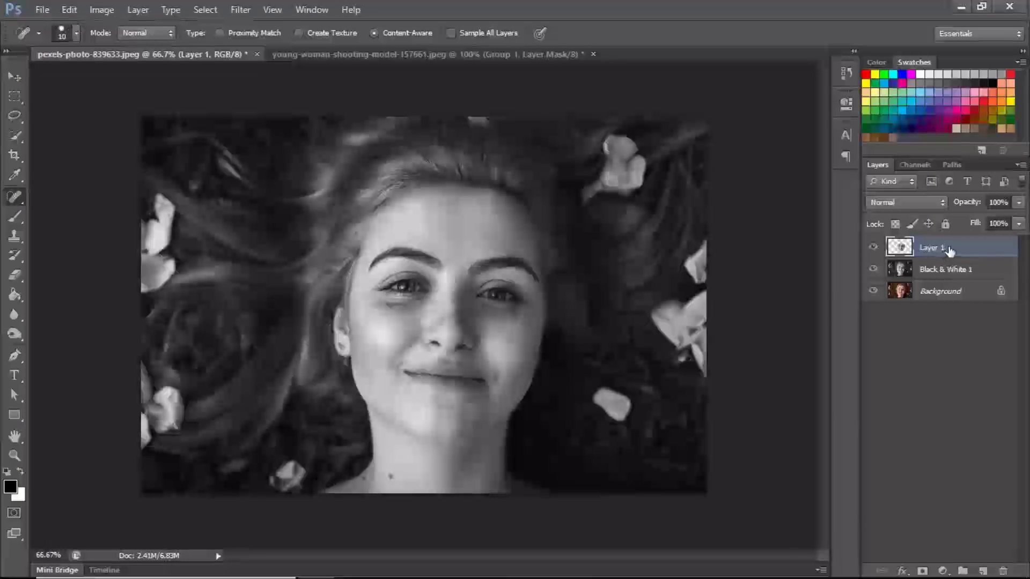
drag(948, 249, 1002, 571)
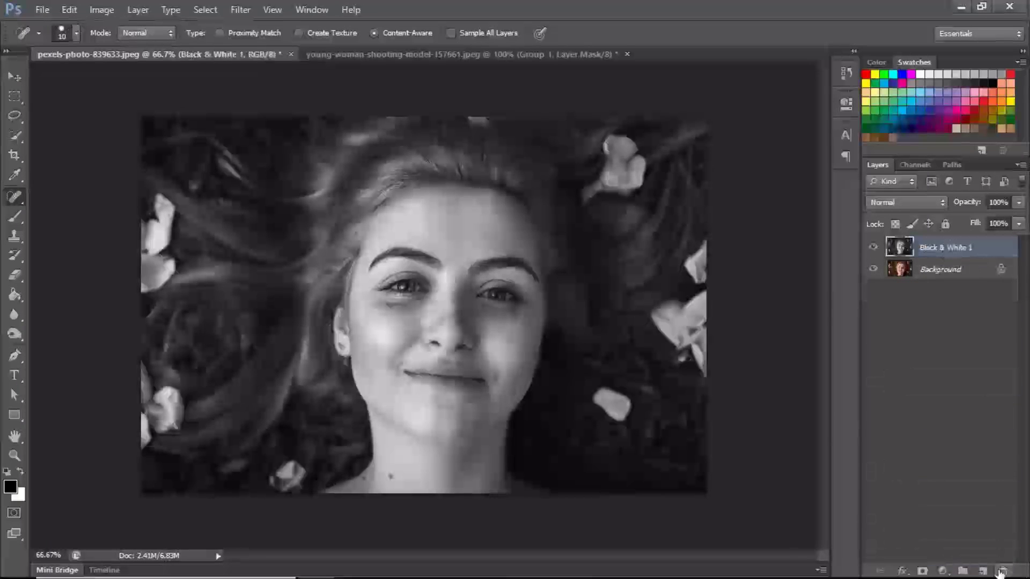
click(872, 248)
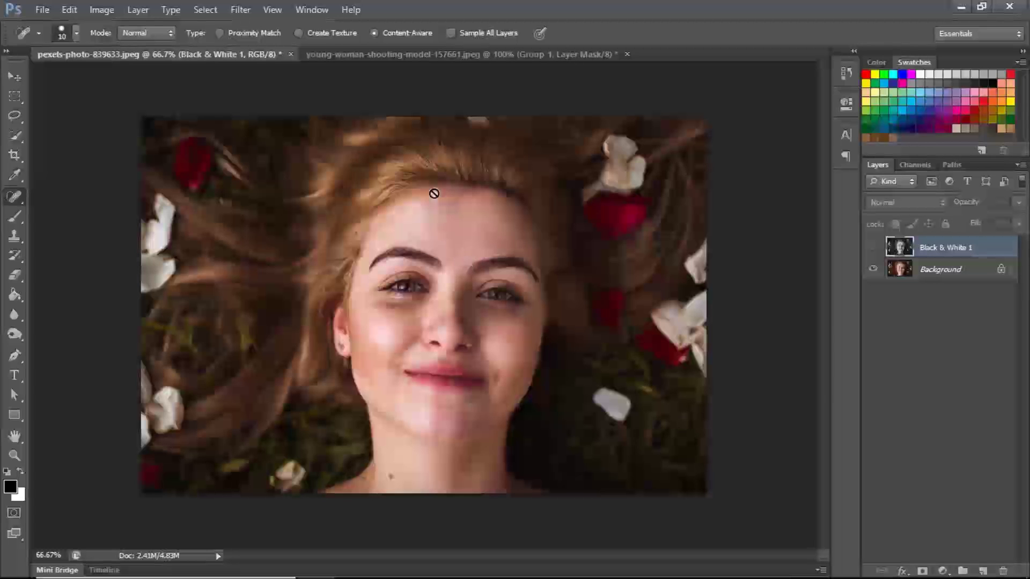
Step: Return to young-woman-shooting-model-157661.jpeg and toggle Group 1 to compare the face before and after the swap
click(435, 54)
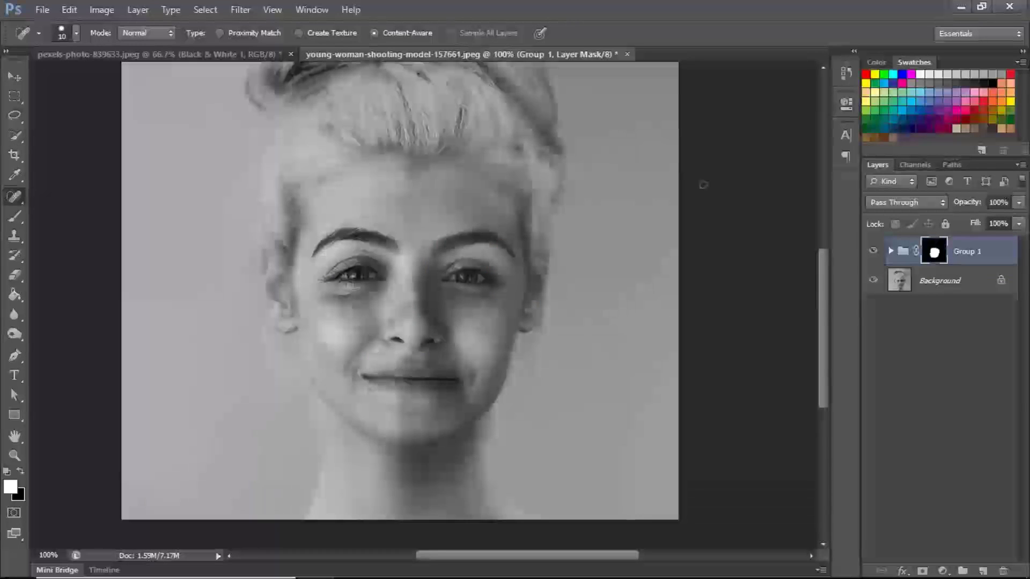
click(874, 253)
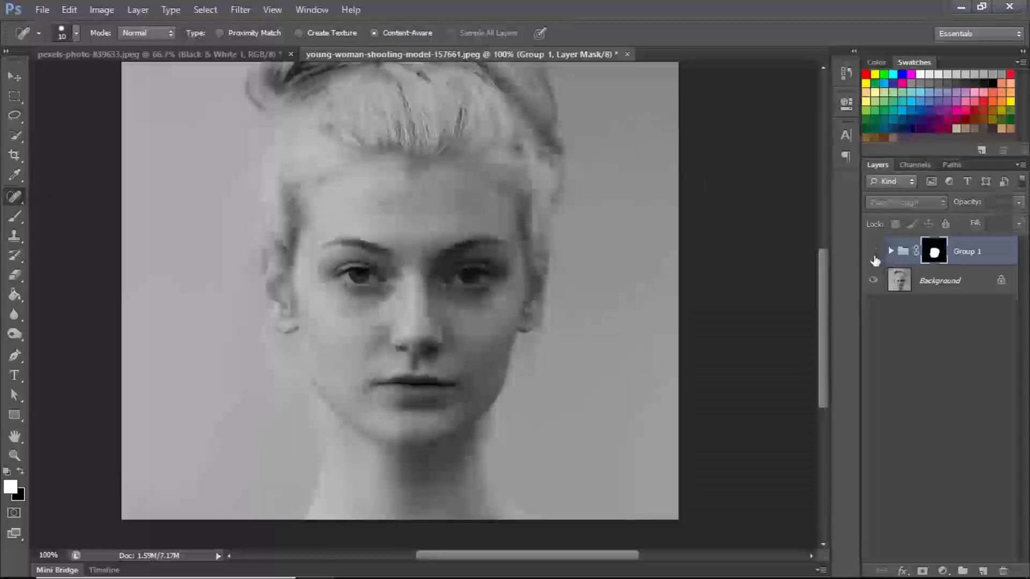
click(874, 252)
click(873, 252)
click(874, 252)
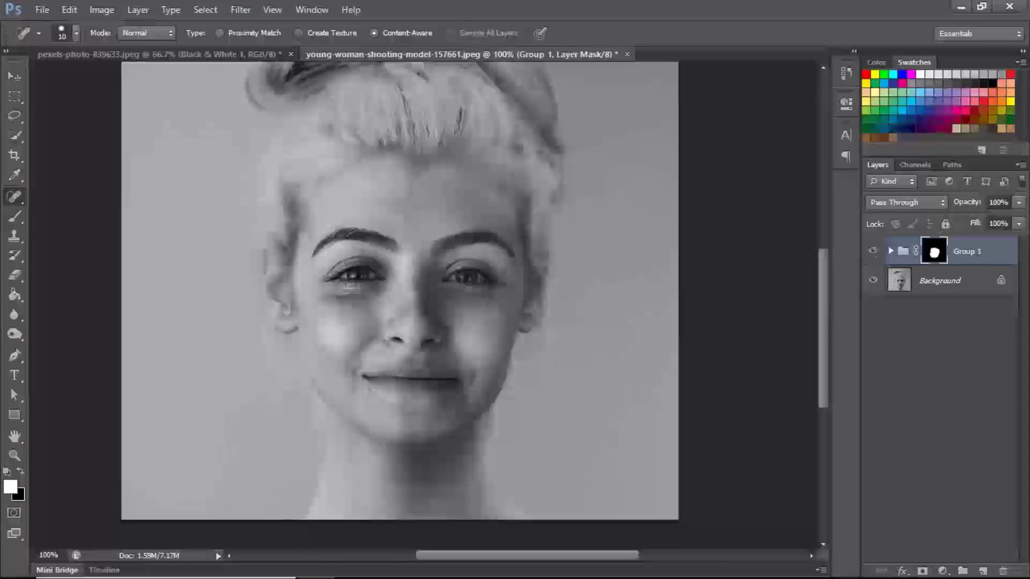
Step: View the colour source portrait in pexels-photo-839633.jpeg again and return to the finished face swap to compare them
click(209, 55)
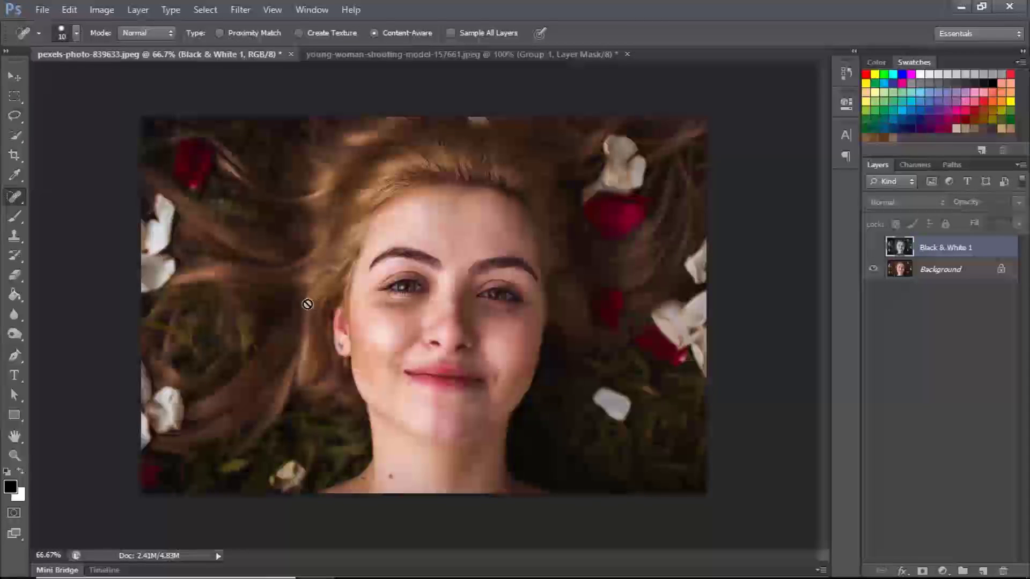
click(395, 63)
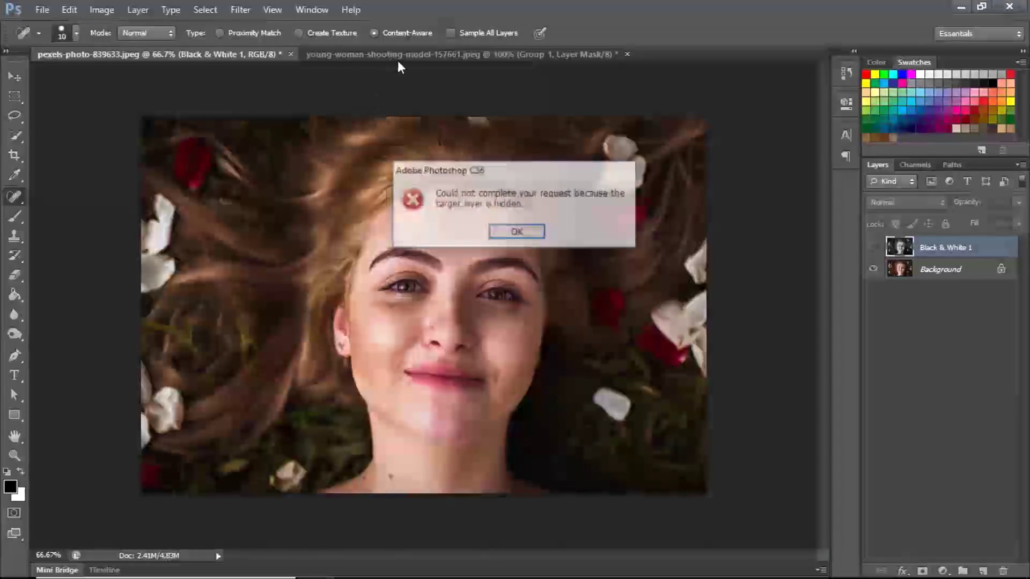
key(Return)
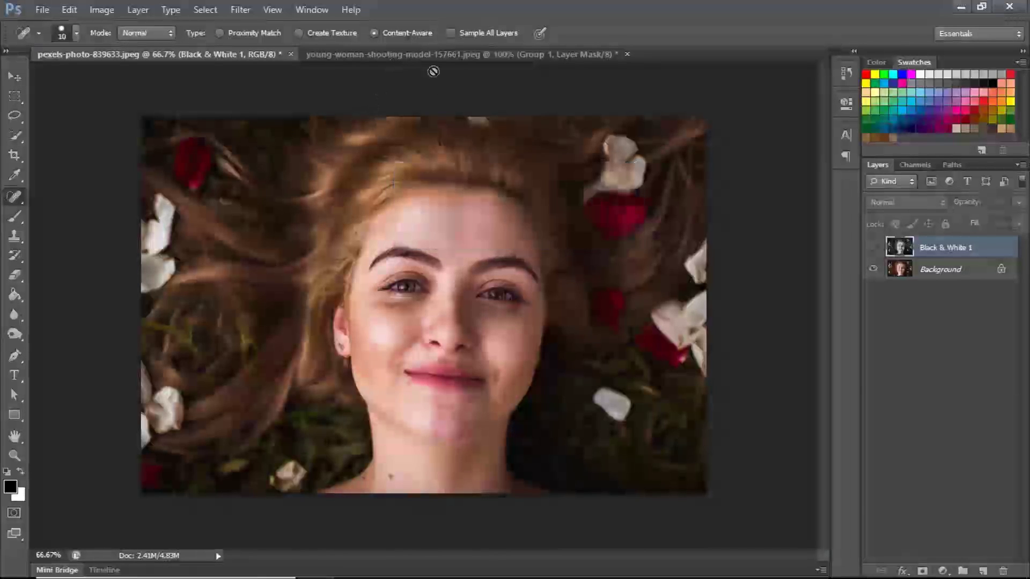
click(412, 54)
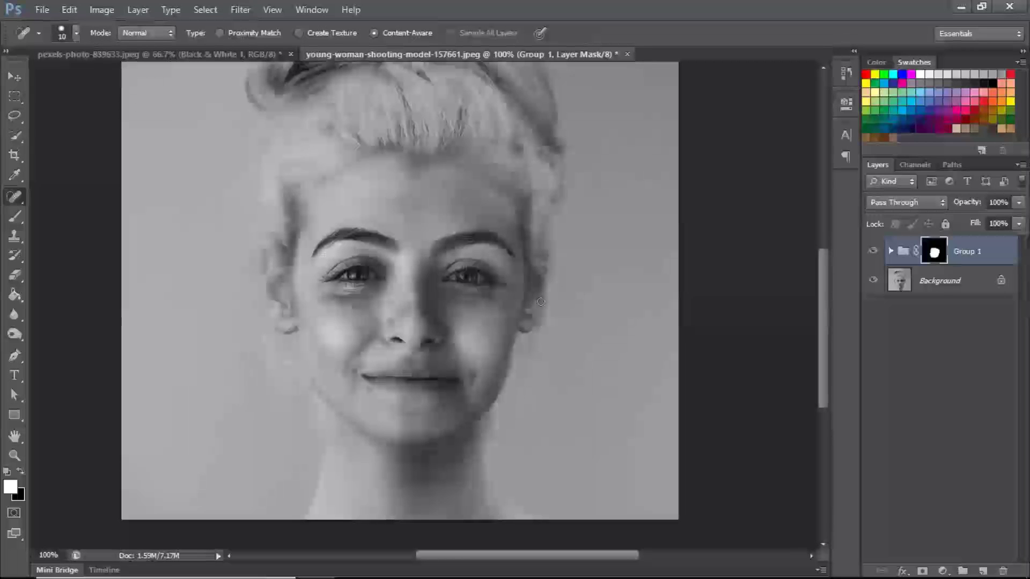
drag(526, 309, 535, 338)
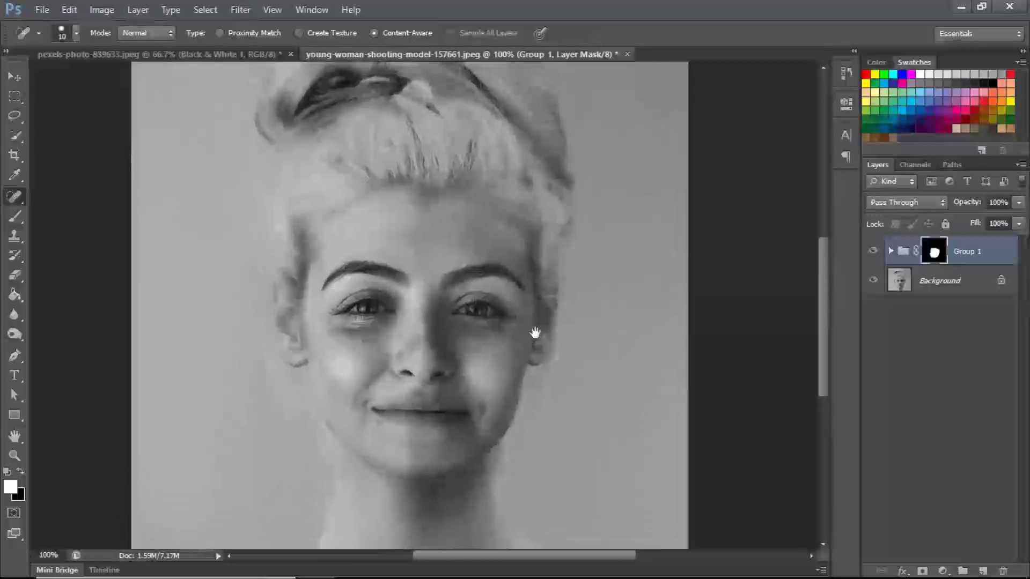